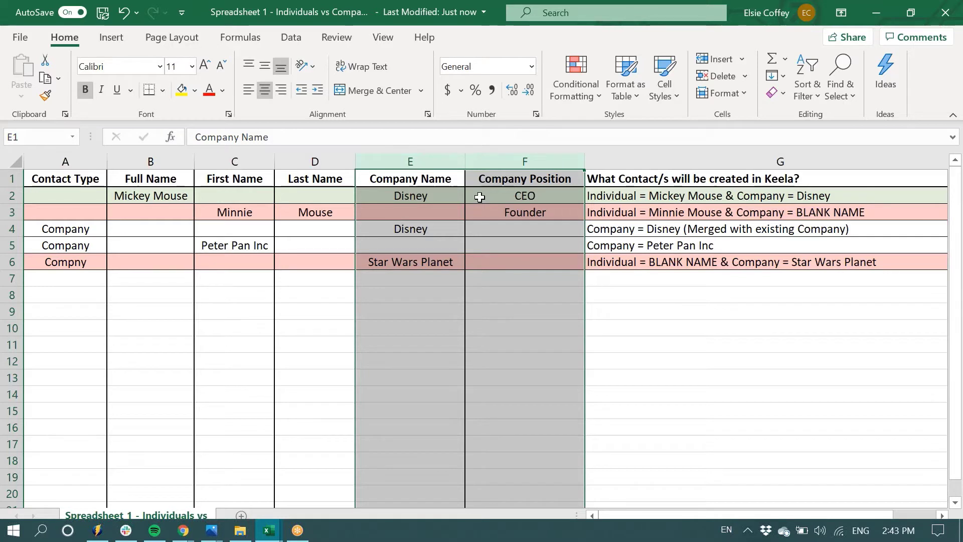
# Examine row 2's contact type, full name, company name and position against the contacts it would create in Keela.
pyautogui.click(145, 196)
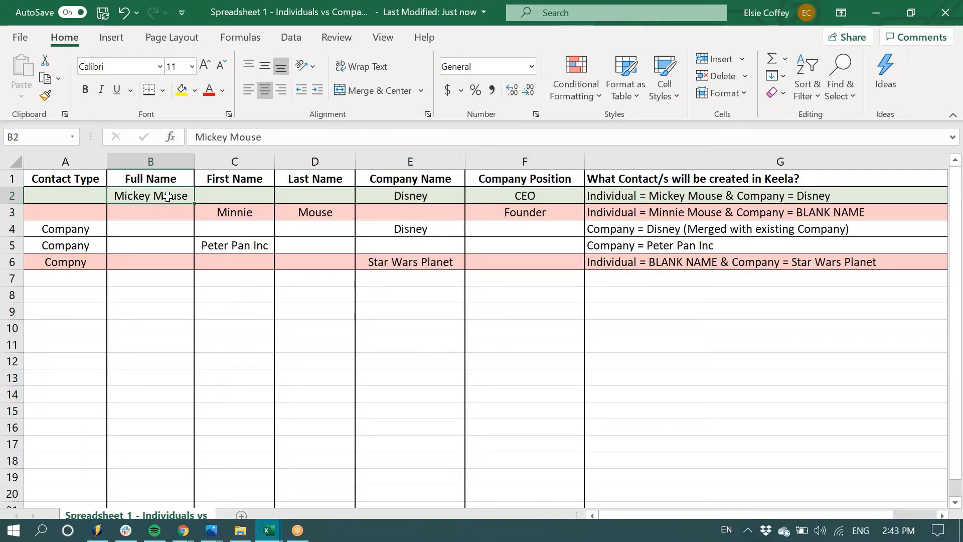
pyautogui.click(65, 162)
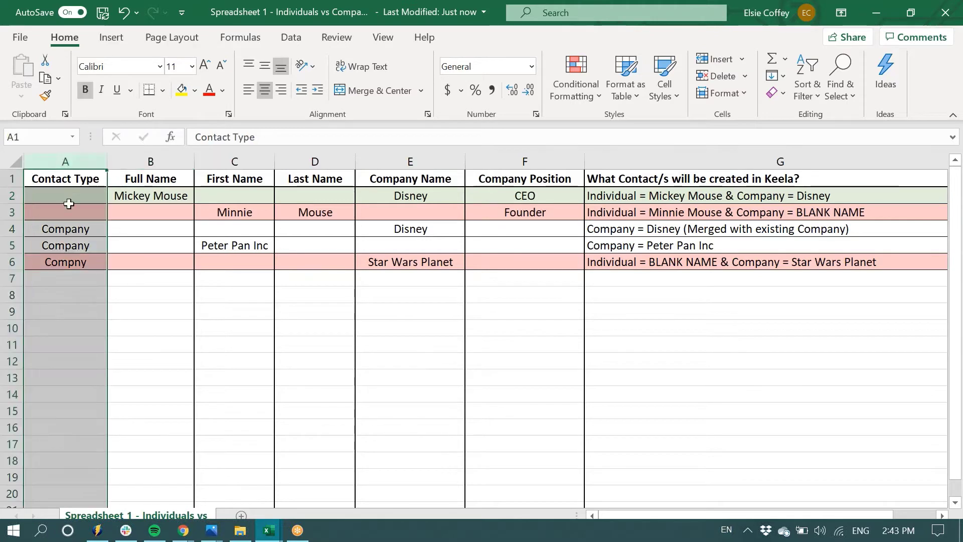
pyautogui.click(73, 200)
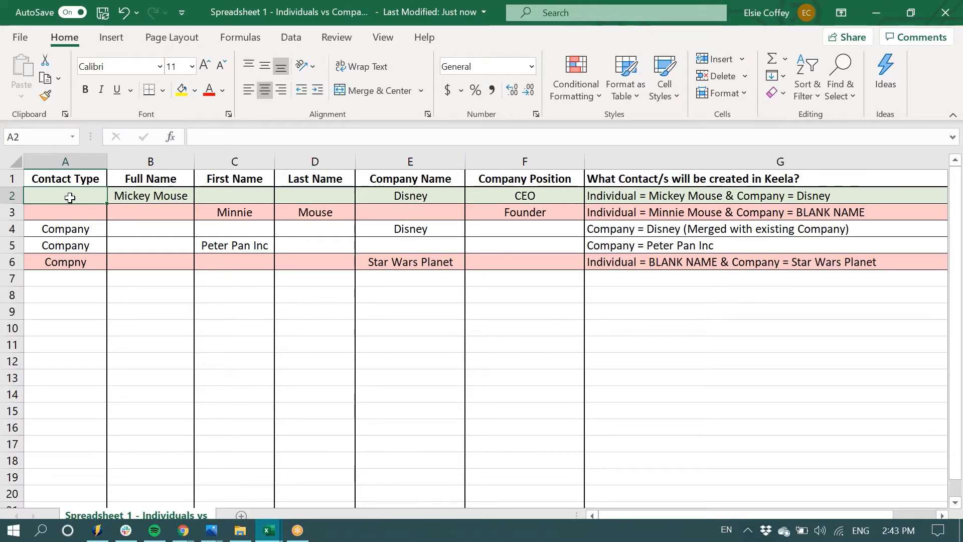
pyautogui.click(144, 195)
pyautogui.click(83, 196)
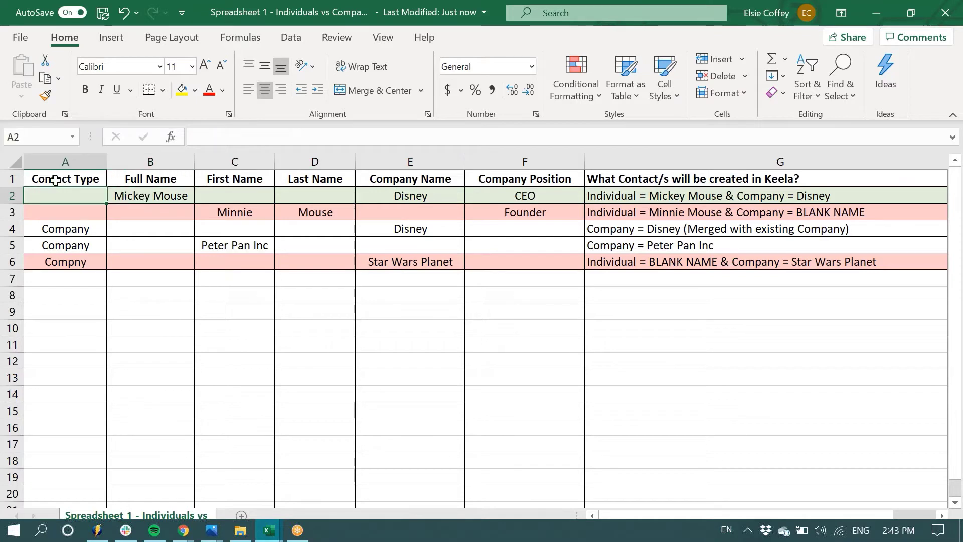
pyautogui.click(416, 190)
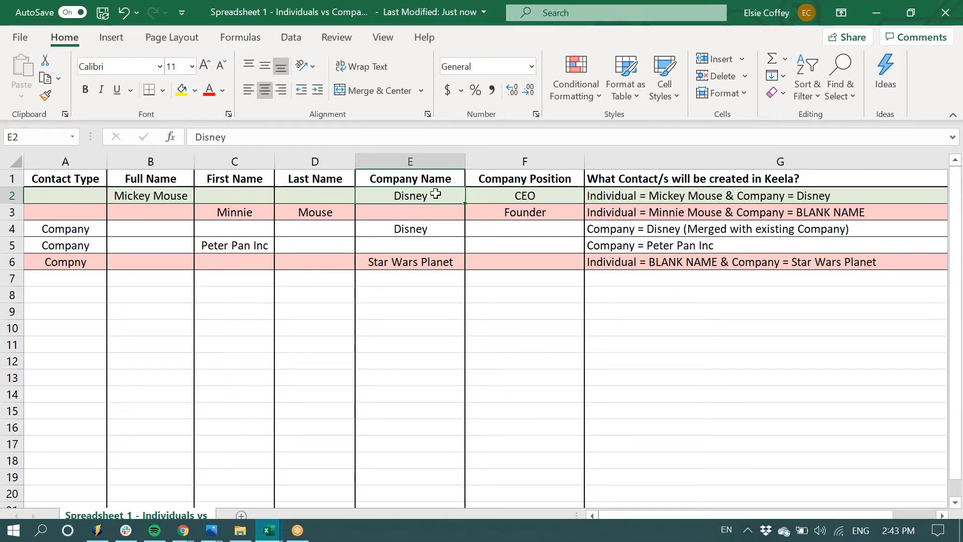
pyautogui.moveTo(526, 196); pyautogui.dragTo(404, 196)
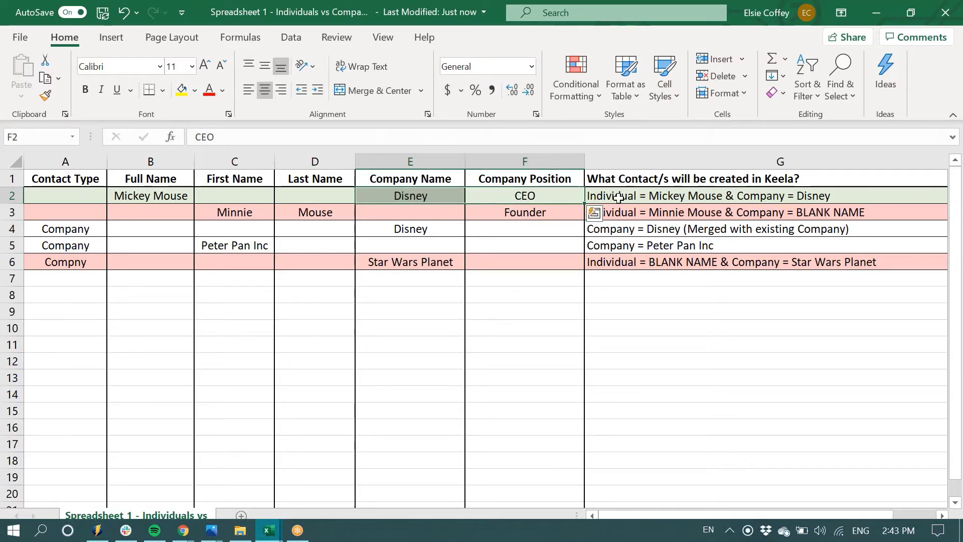
pyautogui.press('Right')
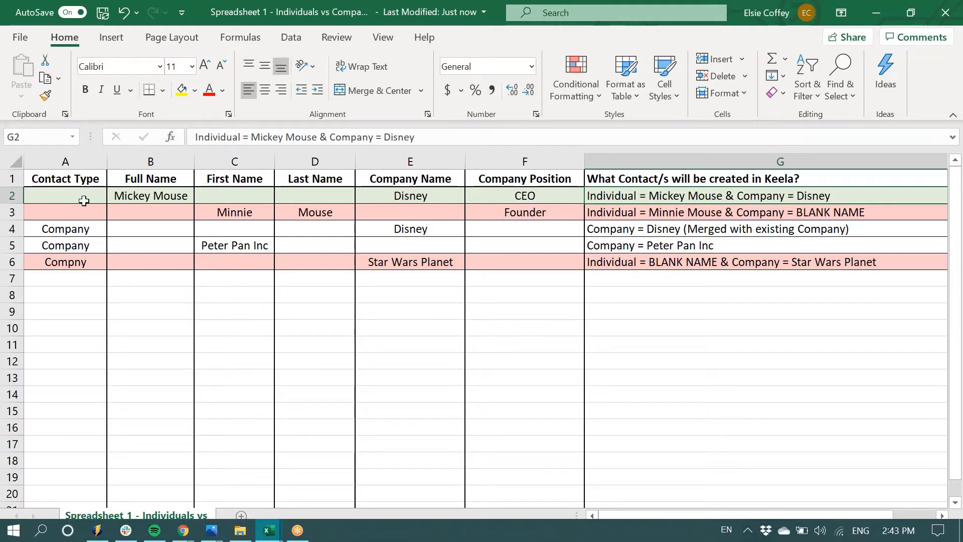
pyautogui.click(13, 195)
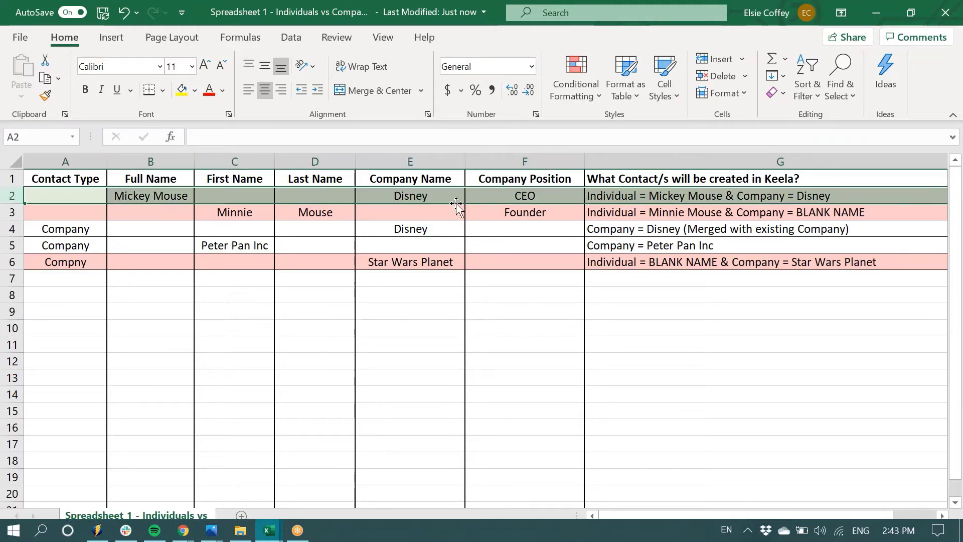
pyautogui.click(423, 199)
pyautogui.click(536, 196)
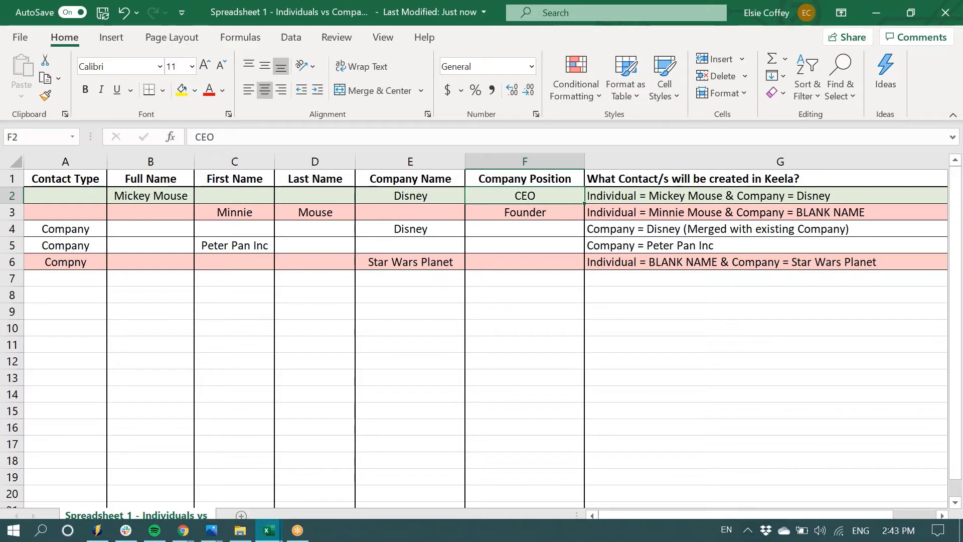
# Examine row 3's contact type, names, missing company name and position against its expected Keela contacts.
pyautogui.click(126, 210)
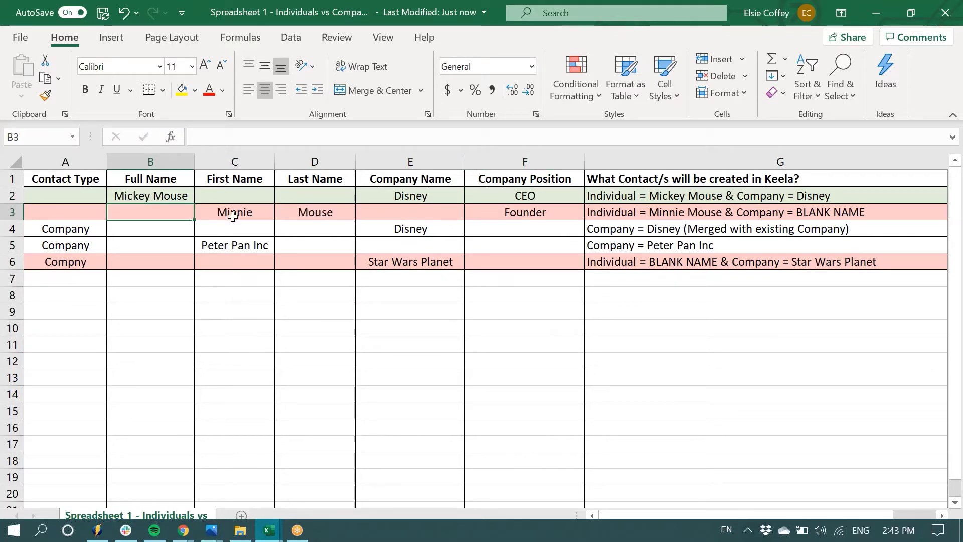
pyautogui.click(60, 213)
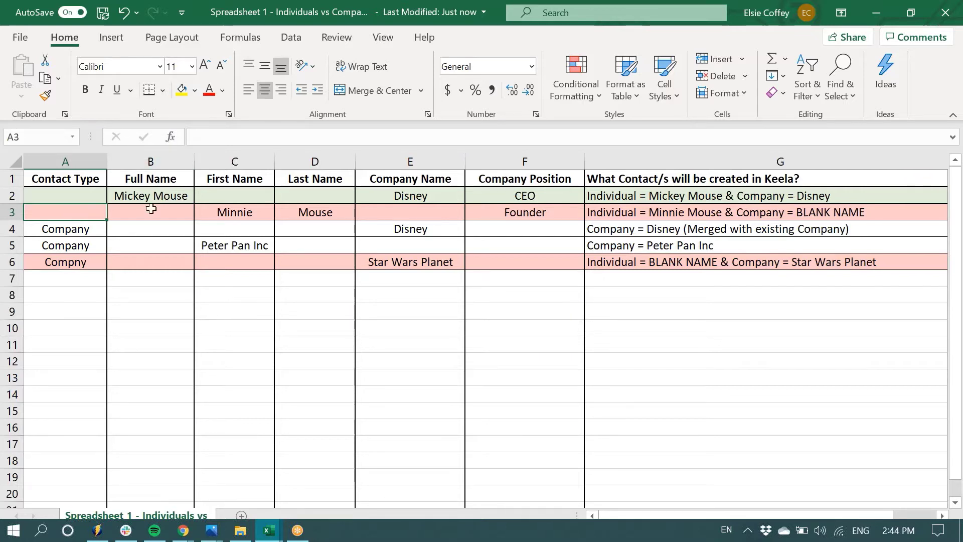
pyautogui.moveTo(229, 214); pyautogui.dragTo(307, 208)
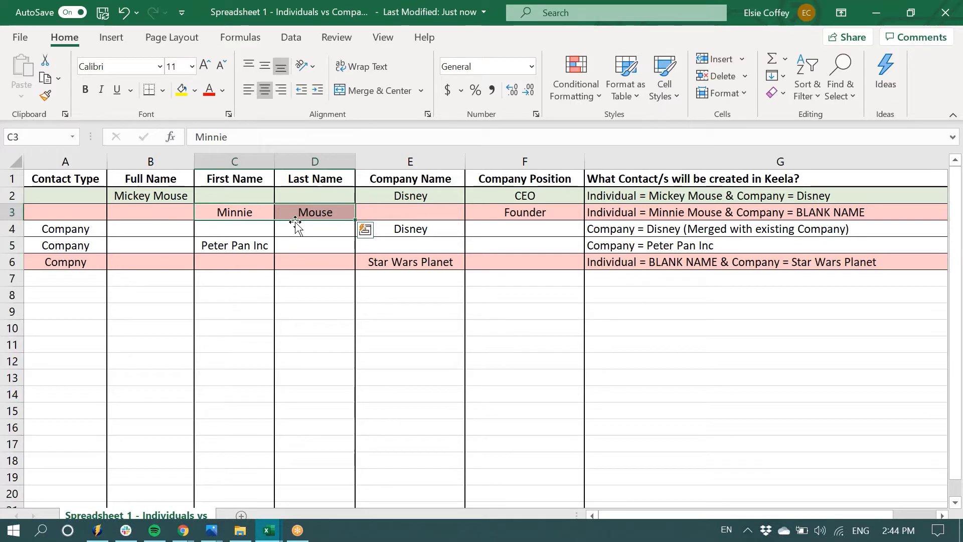
pyautogui.click(412, 212)
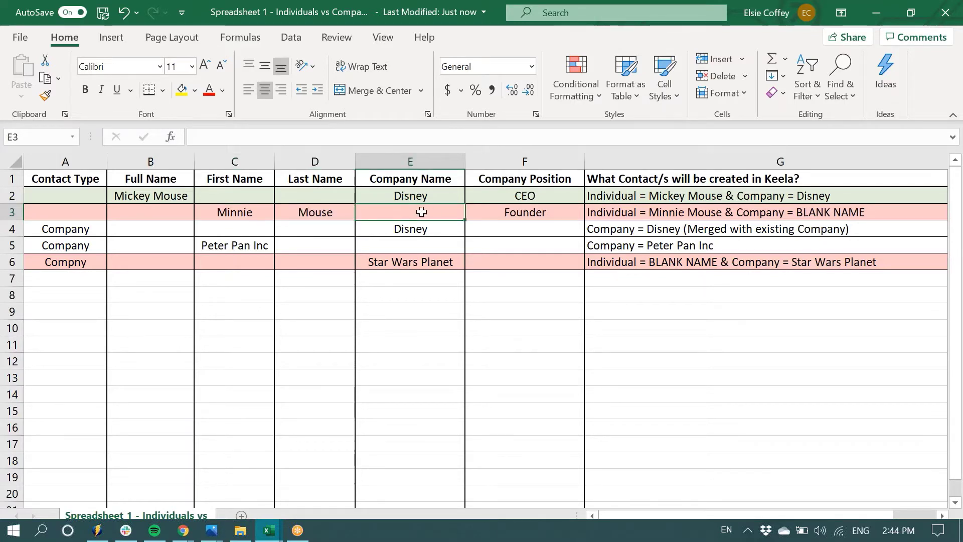
pyautogui.click(537, 214)
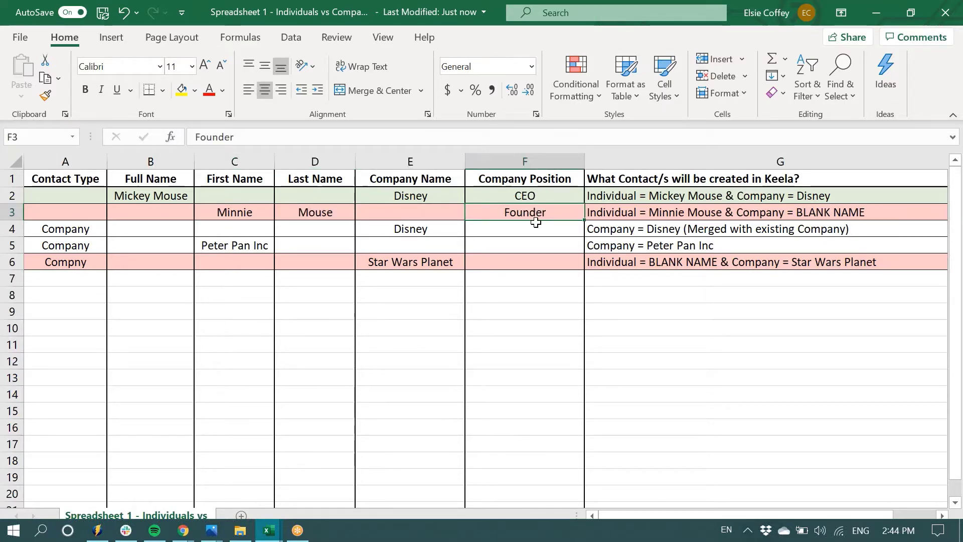
pyautogui.click(532, 161)
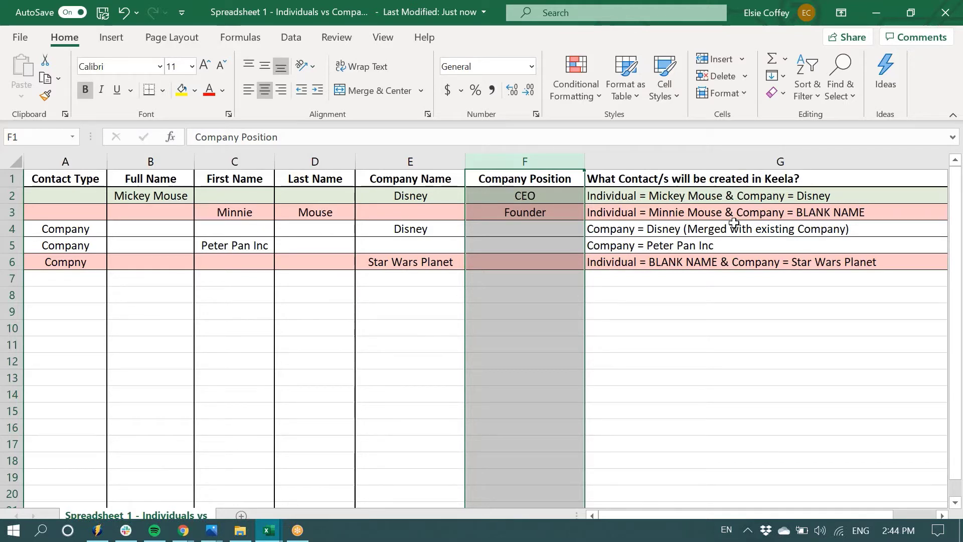
pyautogui.click(682, 212)
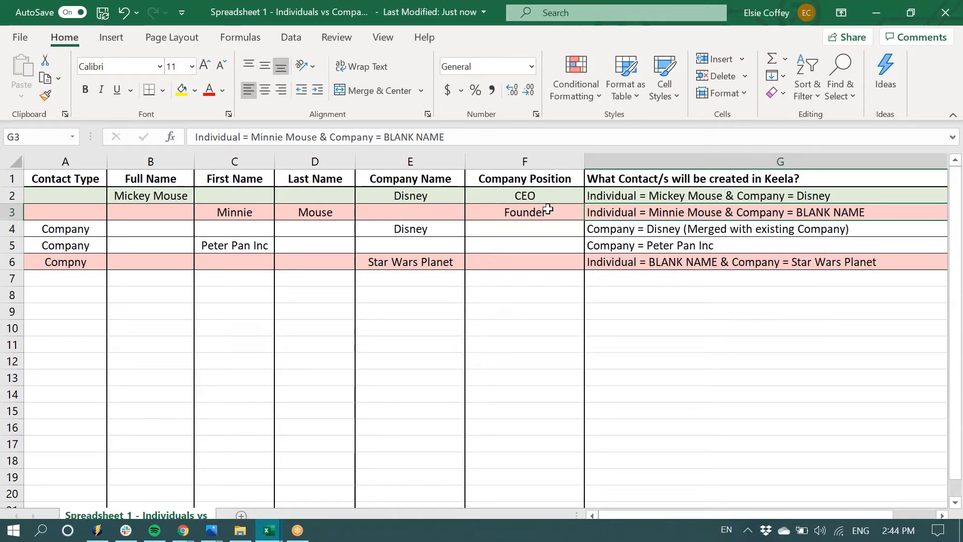
pyautogui.moveTo(548, 210); pyautogui.dragTo(430, 211)
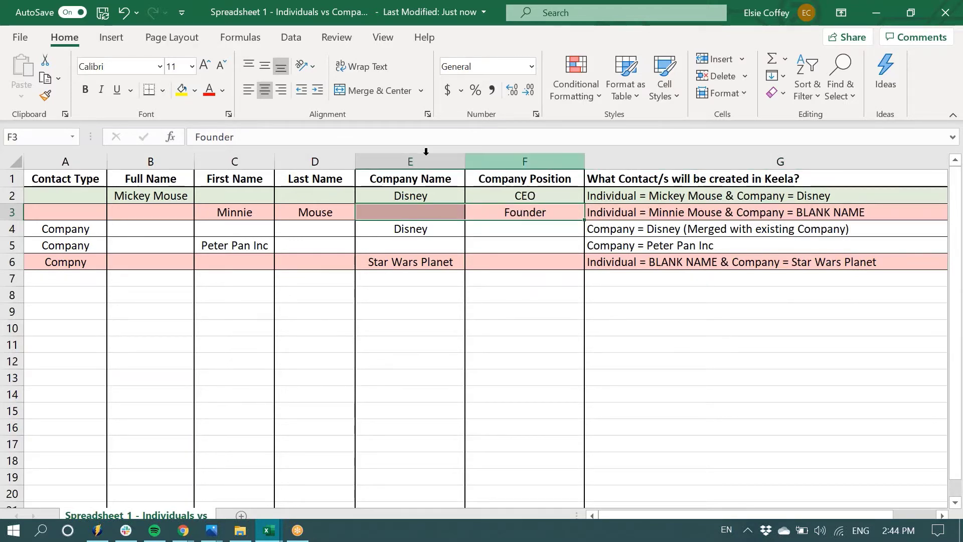
pyautogui.click(448, 209)
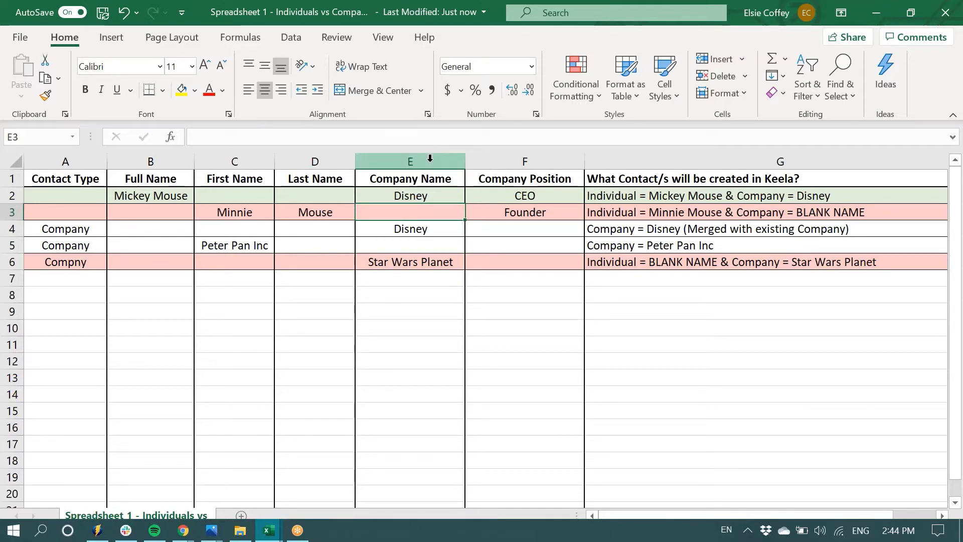
pyautogui.moveTo(512, 160); pyautogui.dragTo(474, 159)
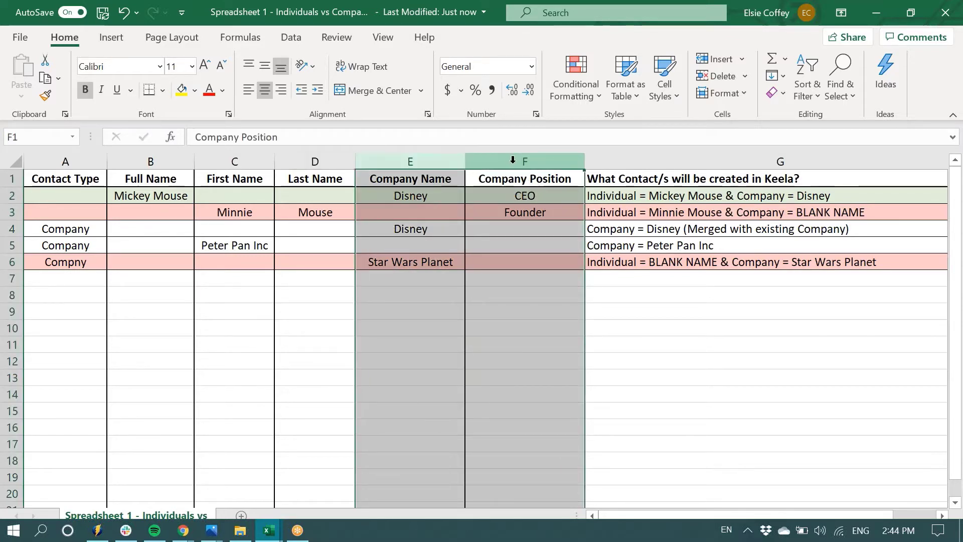
pyautogui.click(492, 251)
# Enter Disney as the company name for row 3 in cell E3.
pyautogui.click(403, 211)
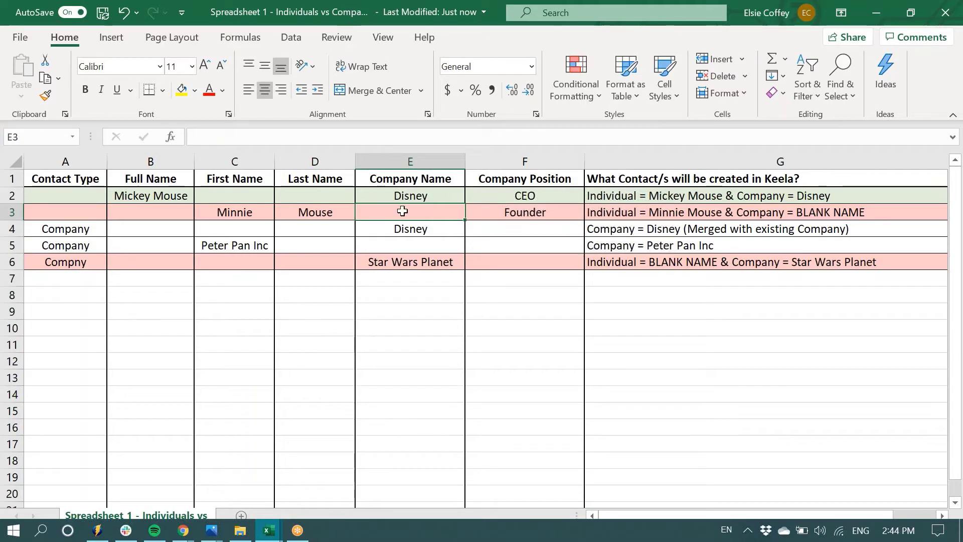
pyautogui.click(407, 161)
pyautogui.click(403, 213)
pyautogui.click(525, 161)
pyautogui.click(433, 213)
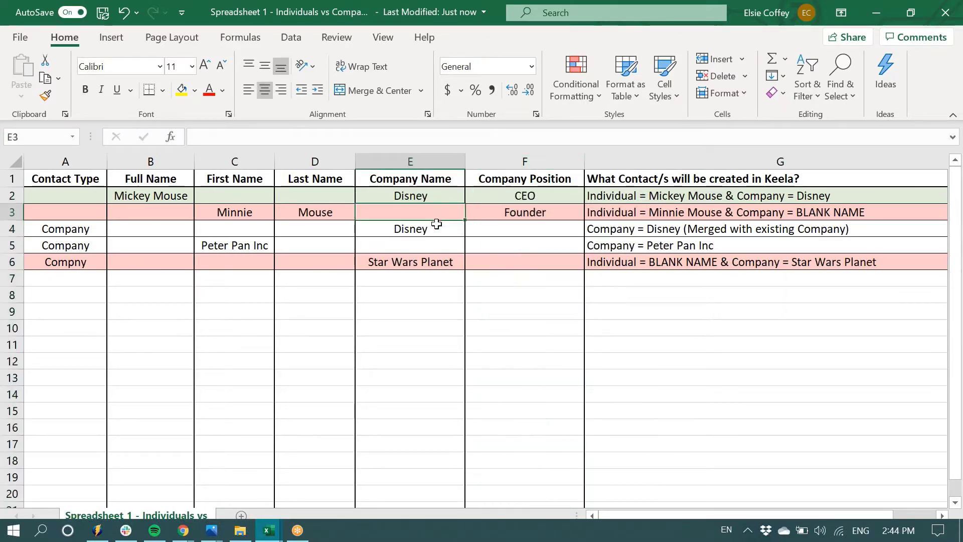
pyautogui.write('Disney')
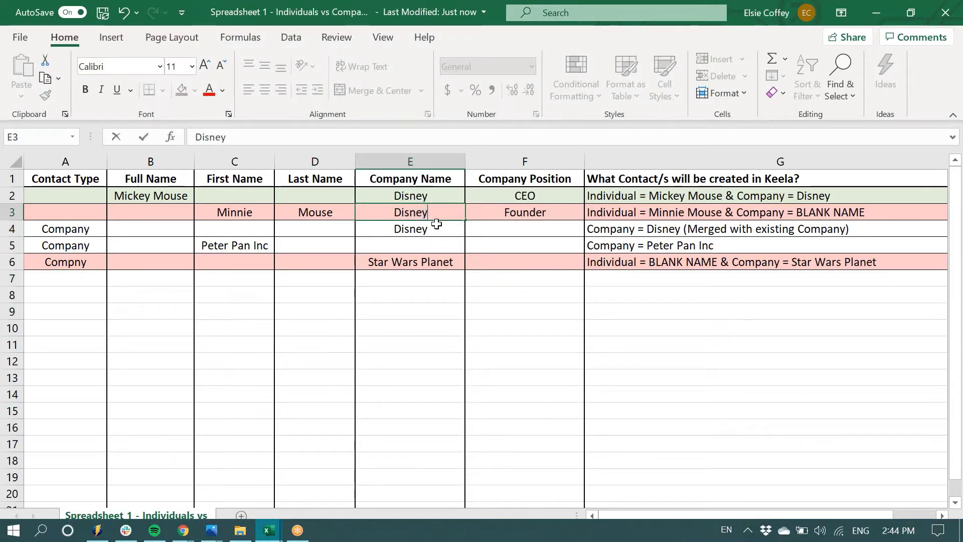
# Replace BLANK NAME with Disney in row 3's expected Keela contacts description in cell G3.
pyautogui.click(800, 211)
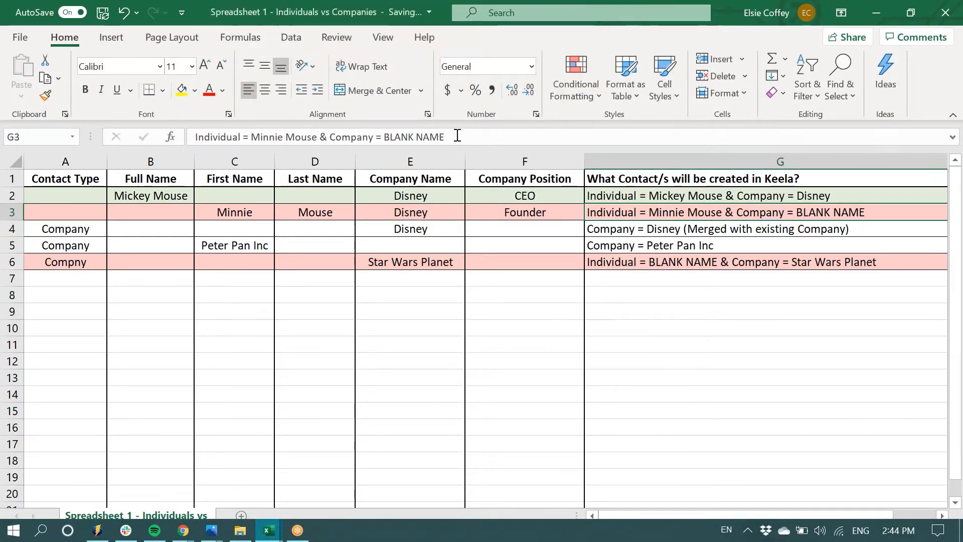
pyautogui.moveTo(454, 136); pyautogui.dragTo(391, 137)
pyautogui.press('BackSpace')
pyautogui.write('Dis')
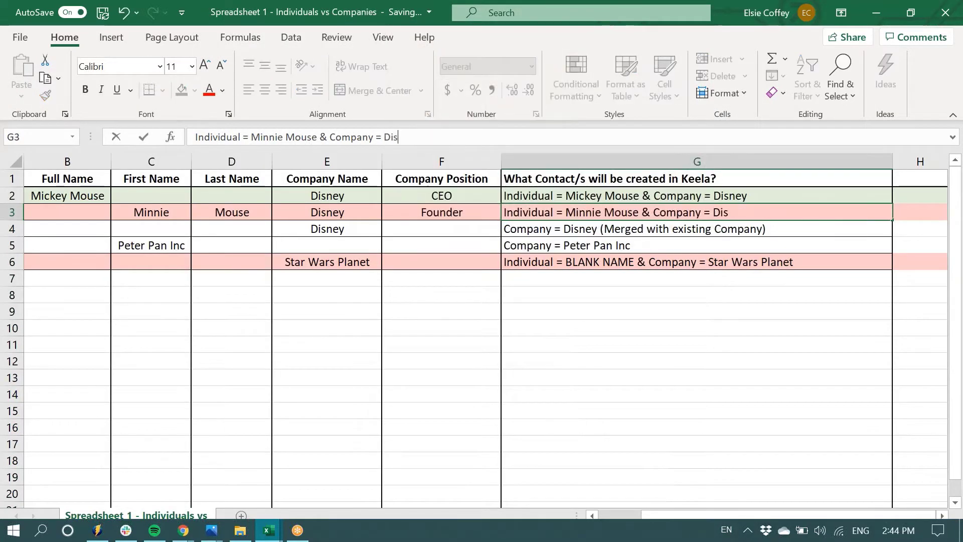
pyautogui.write('ney')
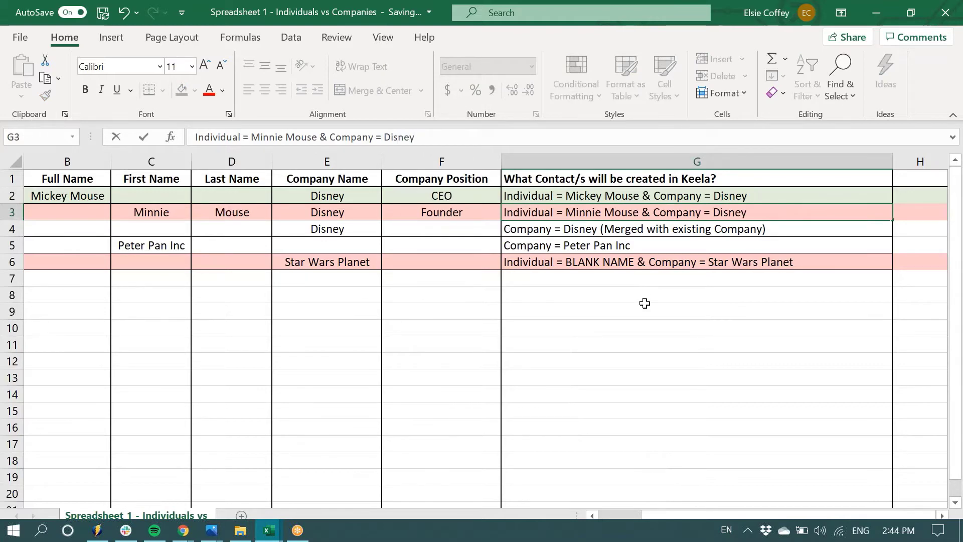
pyautogui.press('Return')
pyautogui.moveTo(674, 516); pyautogui.dragTo(631, 516)
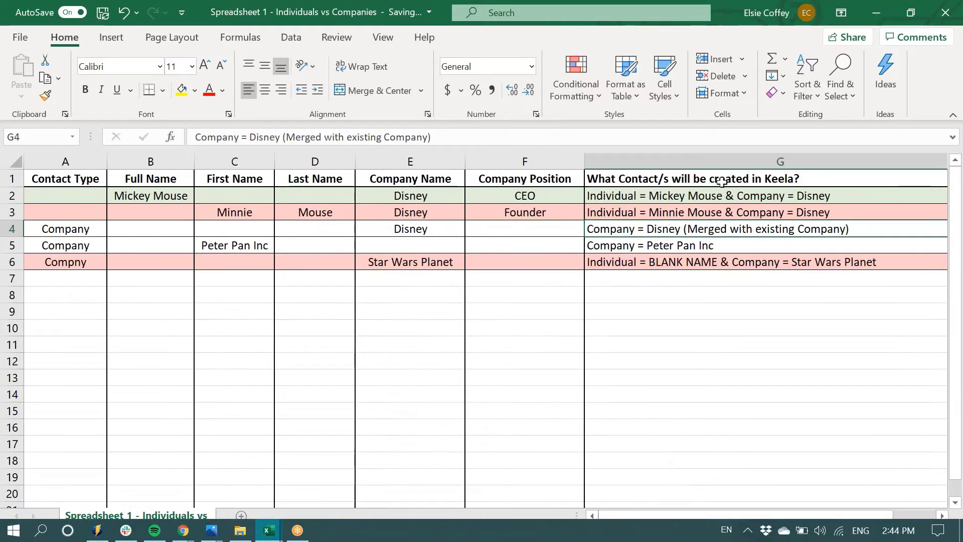
pyautogui.click(727, 161)
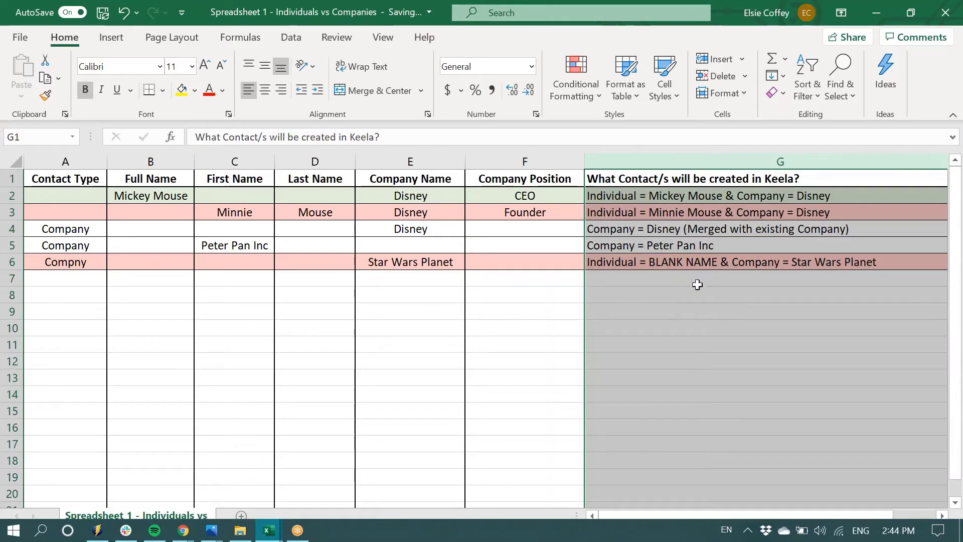
pyautogui.click(671, 321)
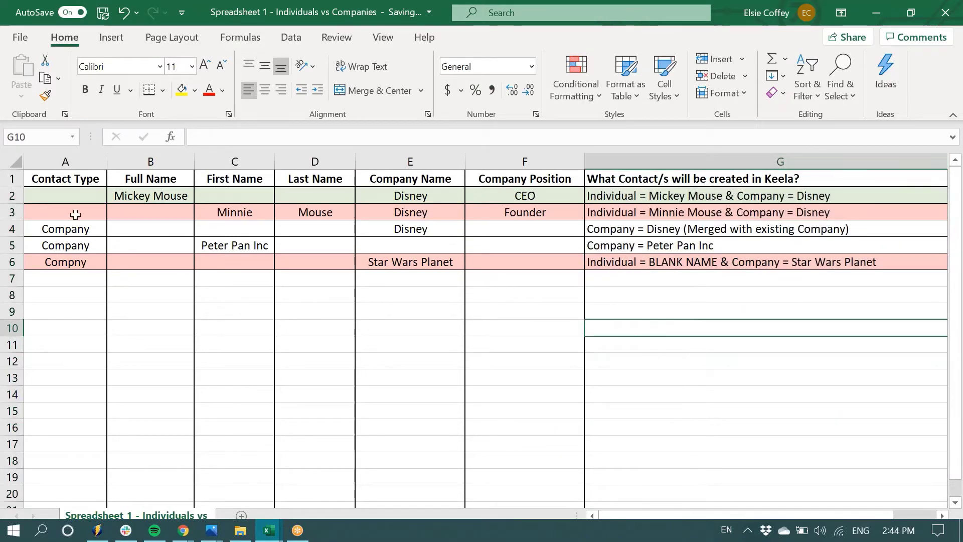
# Fill row 3 with the same light green used on row 2.
pyautogui.click(12, 212)
pyautogui.click(195, 91)
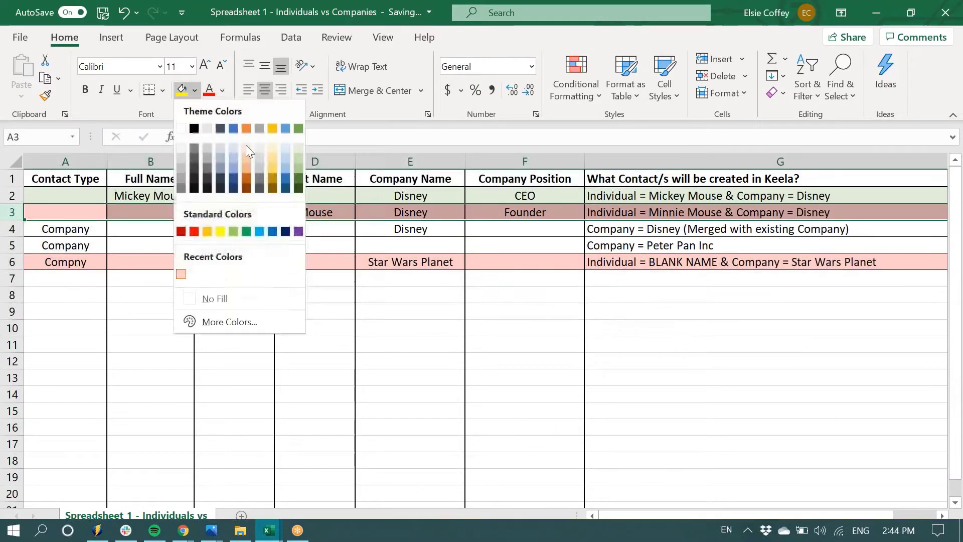
pyautogui.click(296, 146)
pyautogui.click(406, 342)
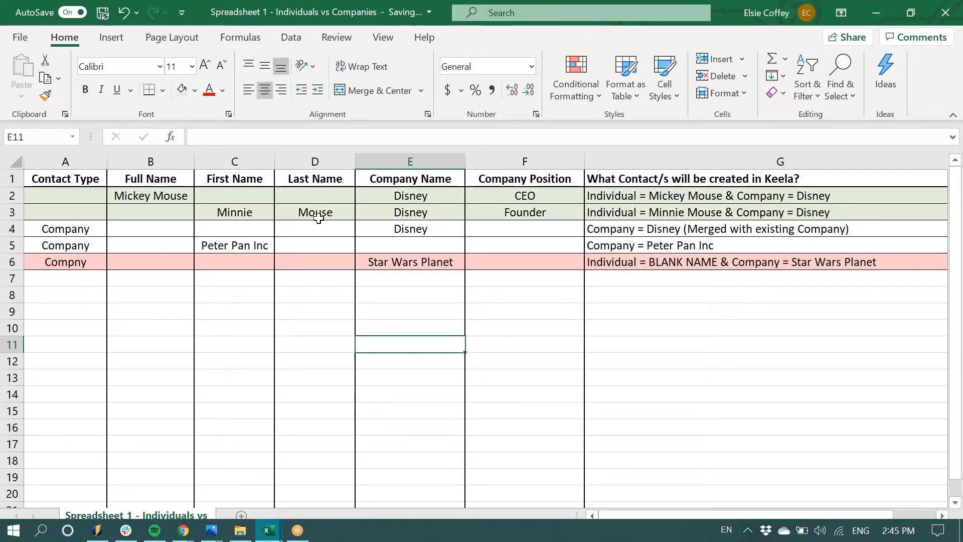
# Examine the company name and position columns and the Company-type entries in rows 4 and 5.
pyautogui.click(534, 216)
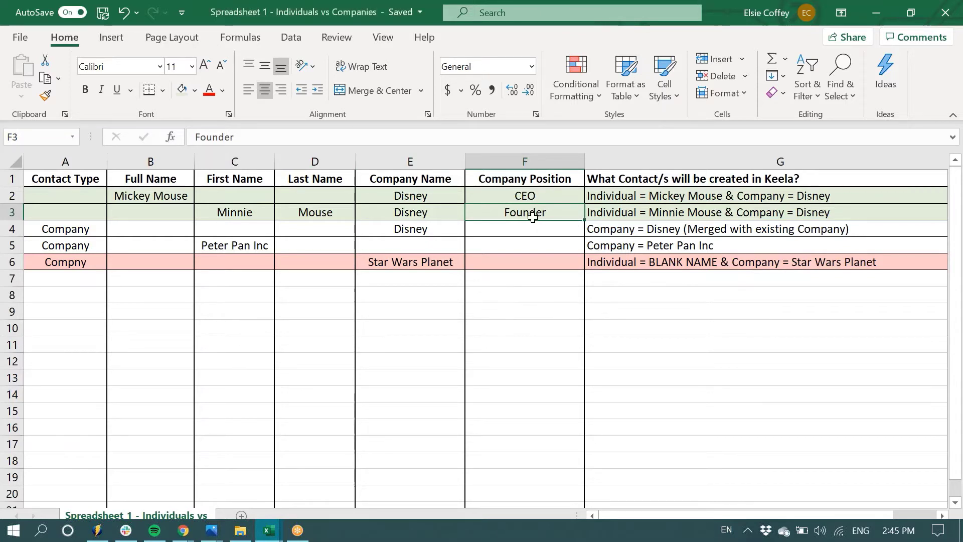
pyautogui.moveTo(451, 162); pyautogui.dragTo(495, 161)
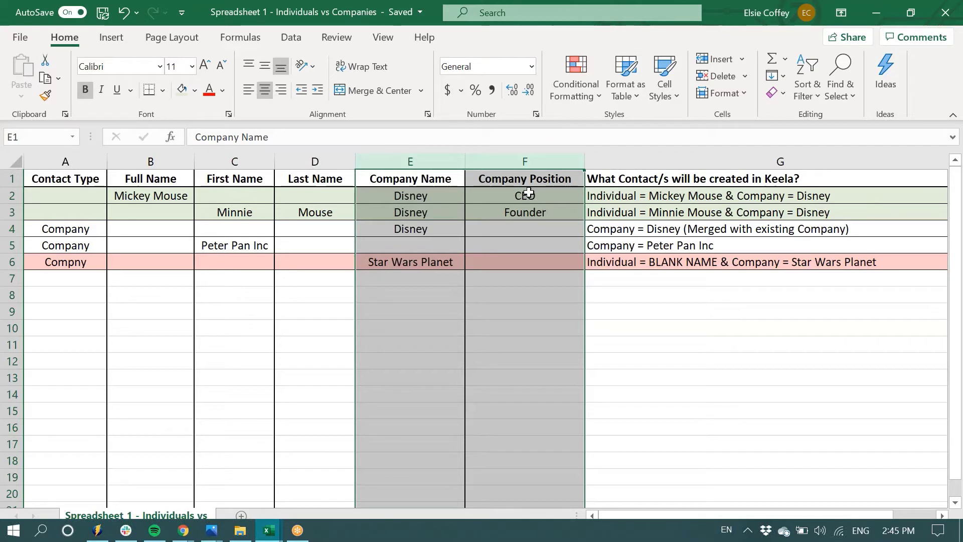
pyautogui.click(44, 241)
pyautogui.click(52, 224)
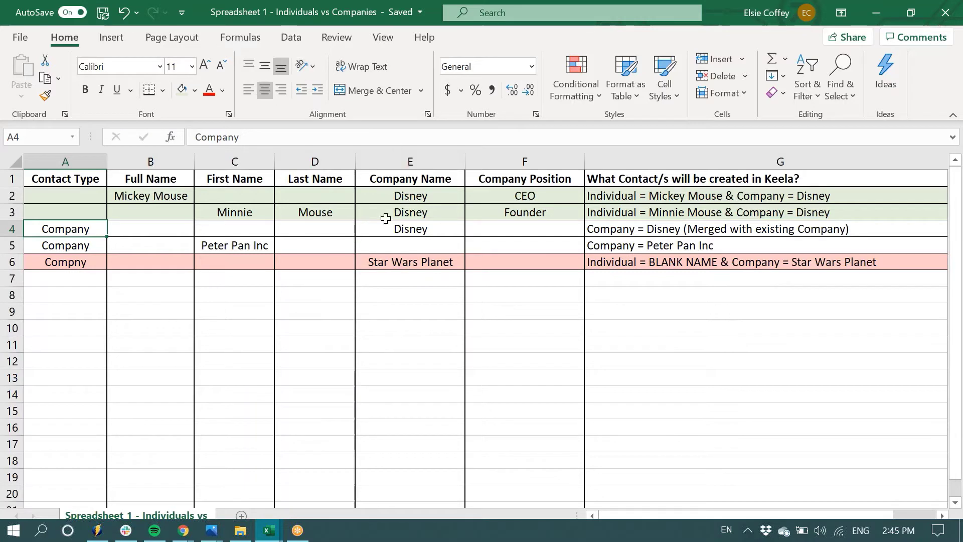
pyautogui.click(427, 230)
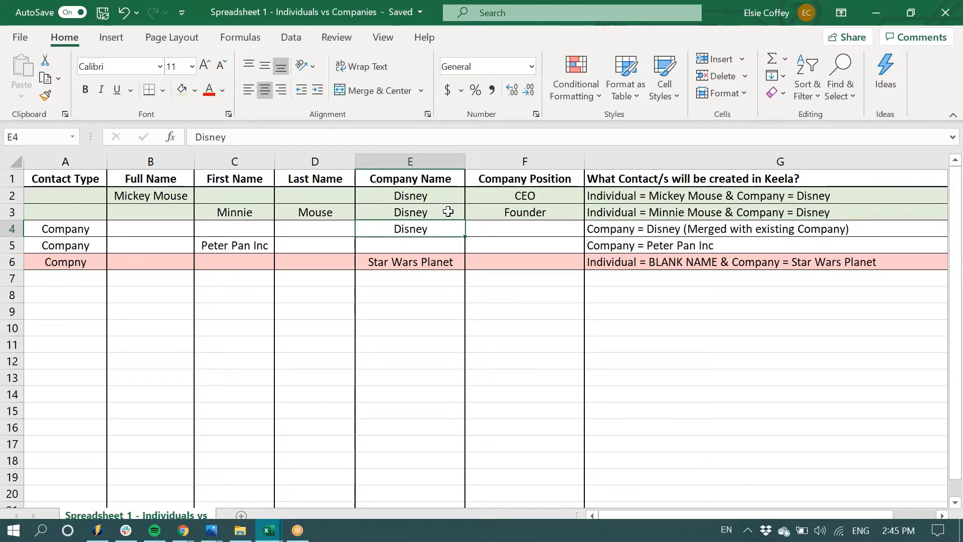
pyautogui.click(61, 255)
pyautogui.click(64, 246)
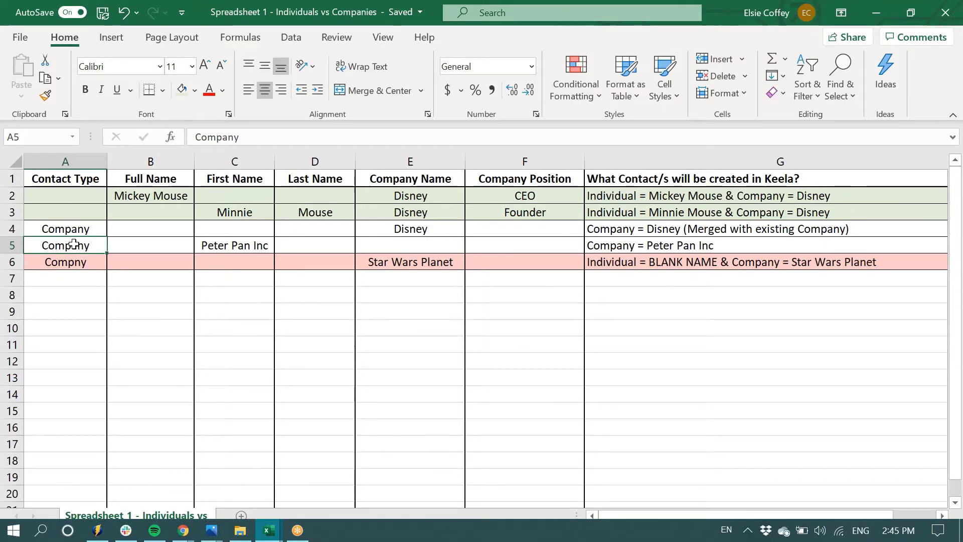
# Move Peter Pan Inc in row 5 from the First Name column to the Company Name column, cell E5.
pyautogui.click(244, 247)
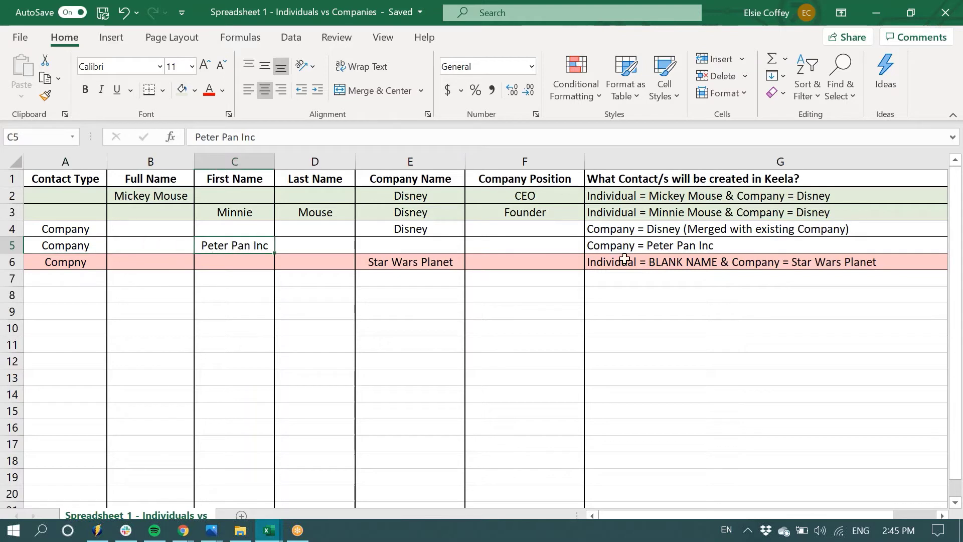
pyautogui.click(234, 161)
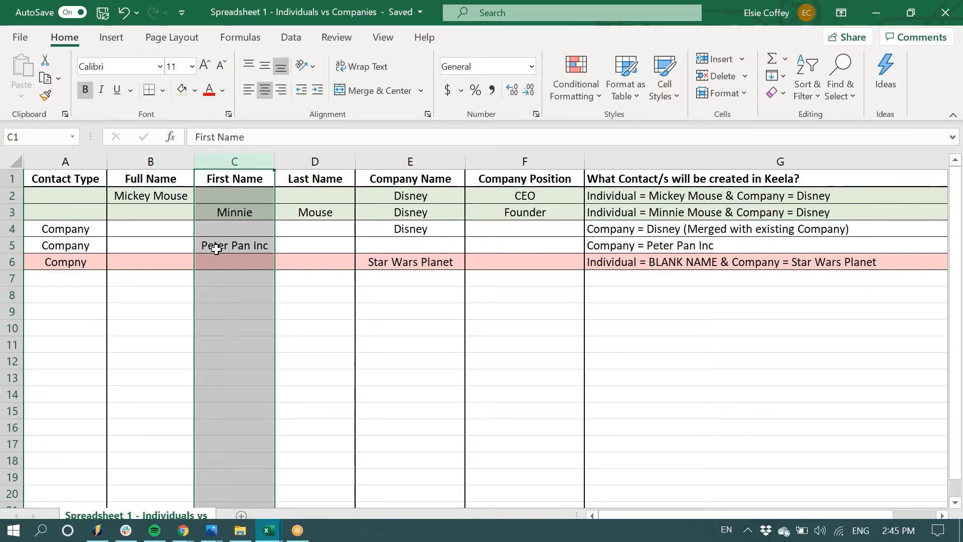
pyautogui.click(74, 250)
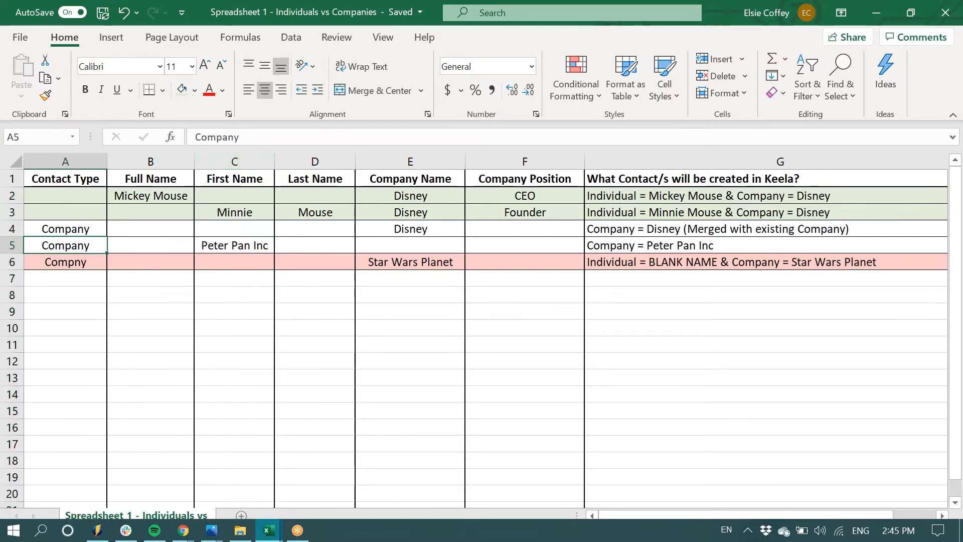
pyautogui.click(239, 160)
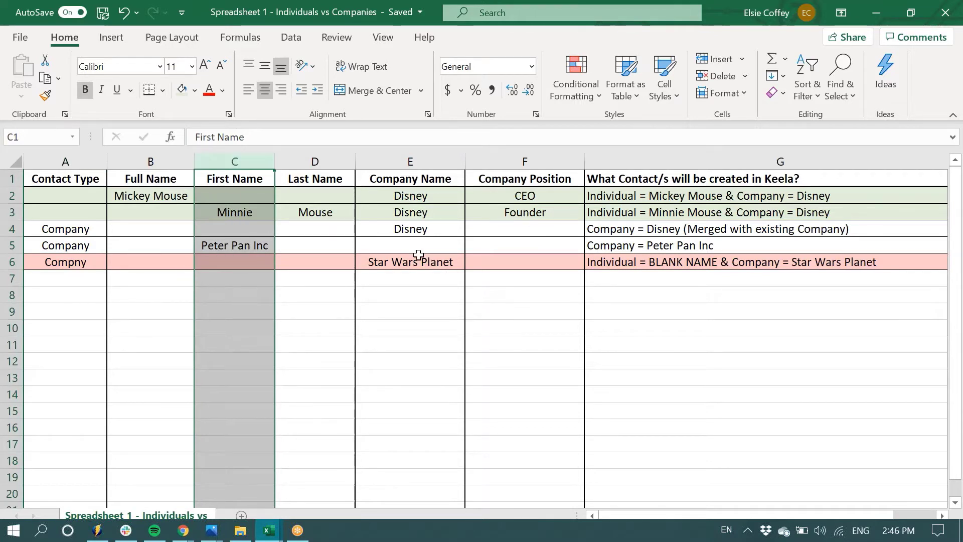
pyautogui.click(422, 213)
pyautogui.click(234, 245)
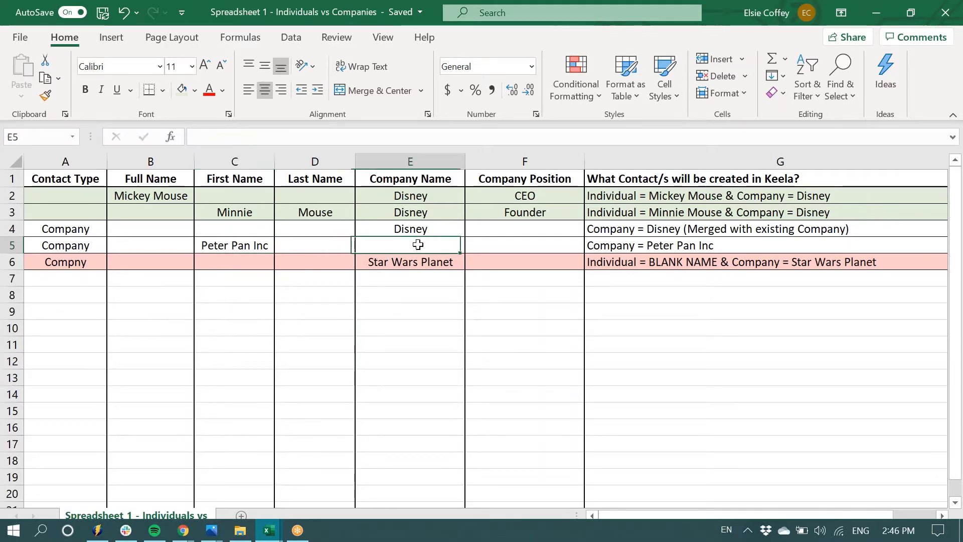
pyautogui.moveTo(237, 253); pyautogui.dragTo(410, 252)
pyautogui.click(69, 246)
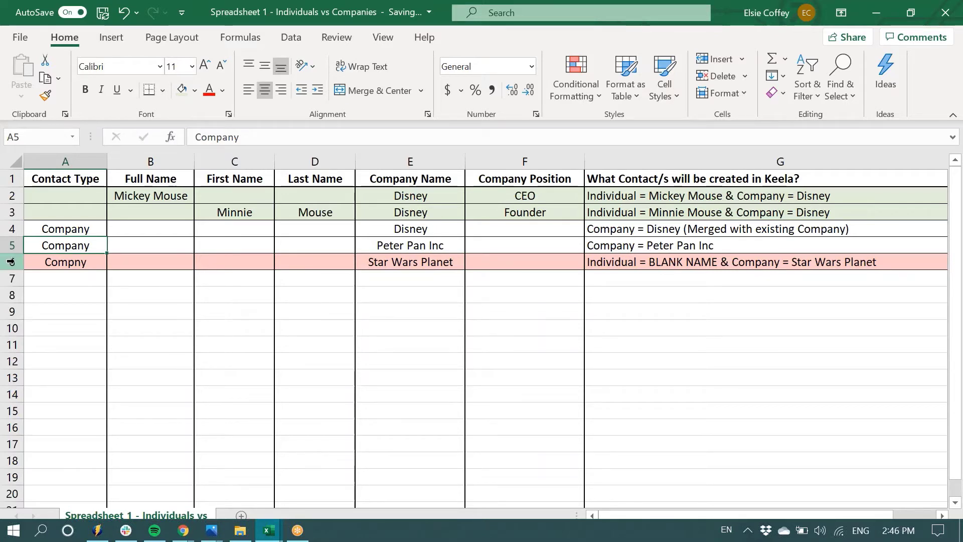
pyautogui.click(201, 344)
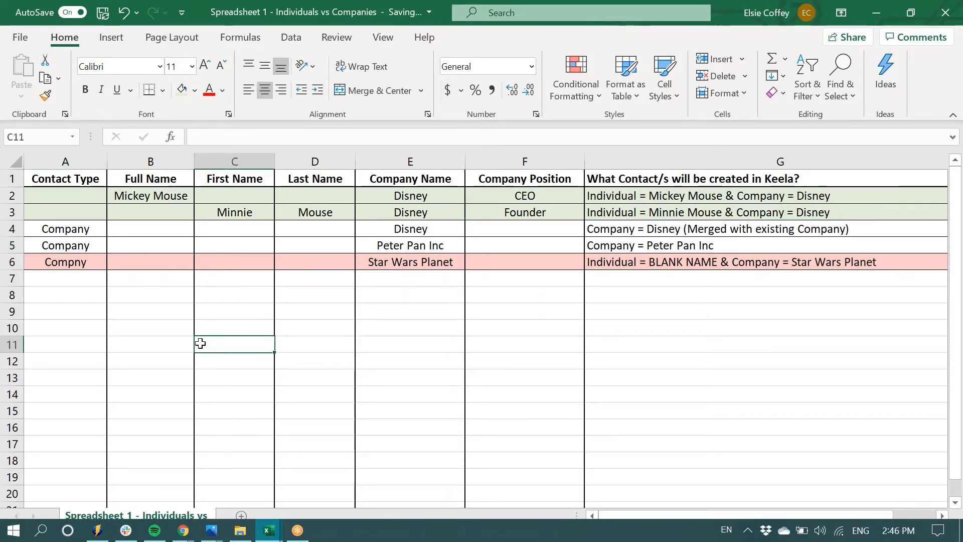
# Correct the misspelled contact type for Star Wars Planet in cell A6 to Company.
pyautogui.click(431, 256)
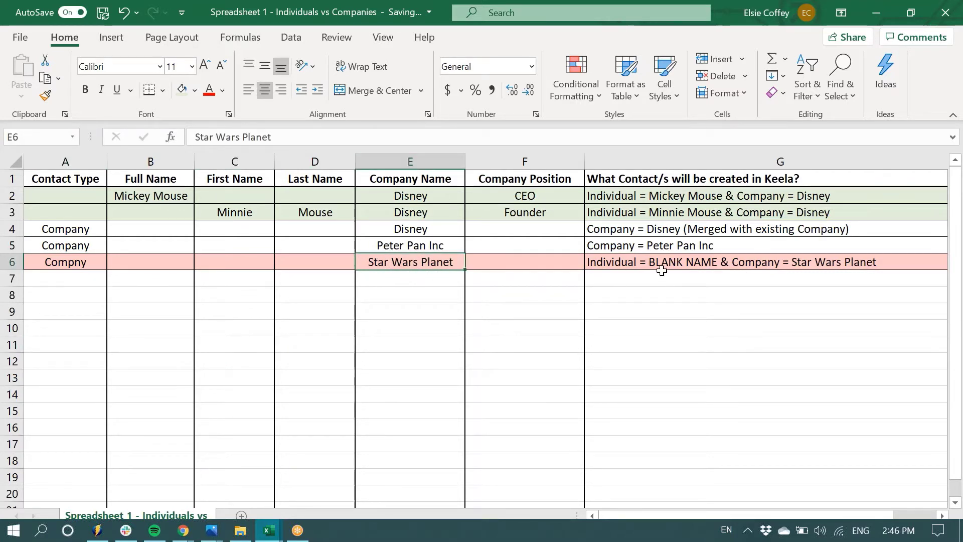
pyautogui.click(76, 261)
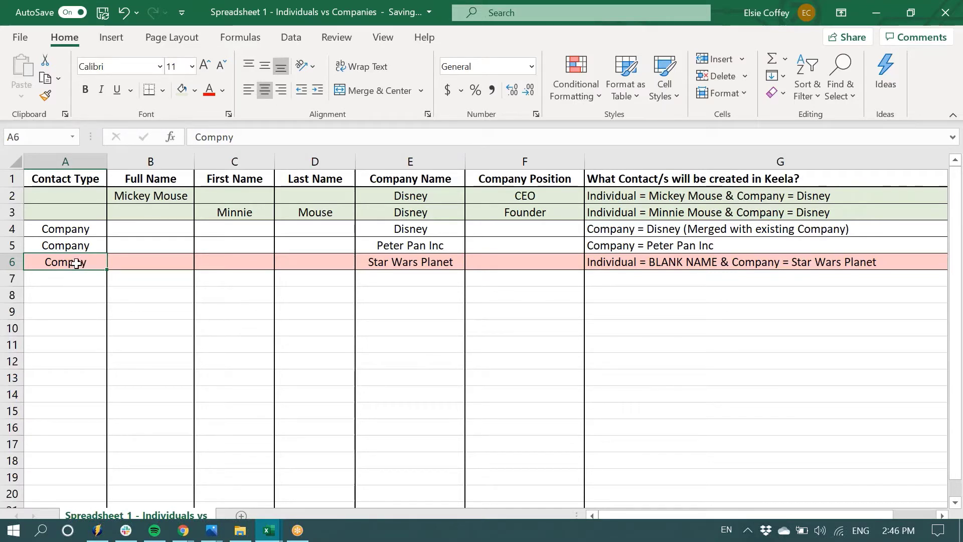
pyautogui.moveTo(78, 195); pyautogui.dragTo(81, 207)
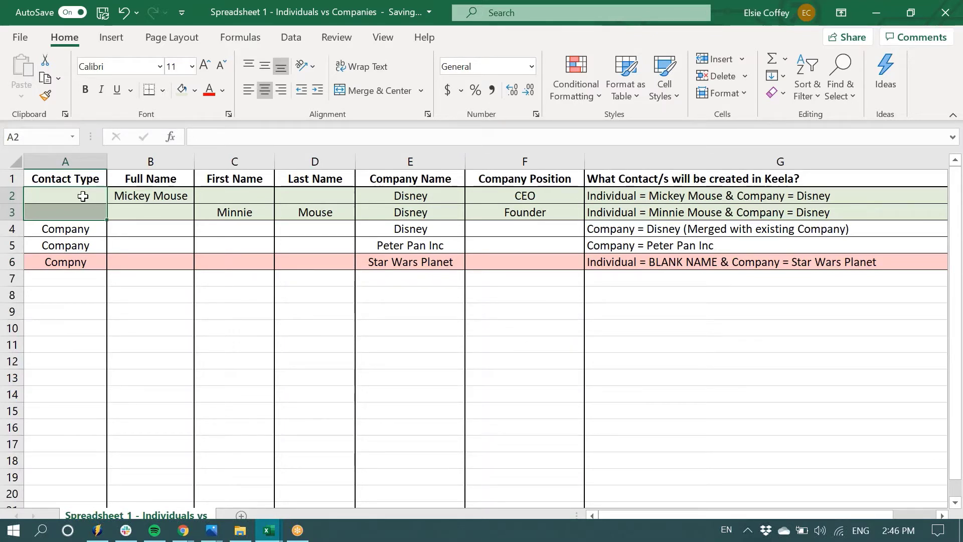
pyautogui.click(87, 262)
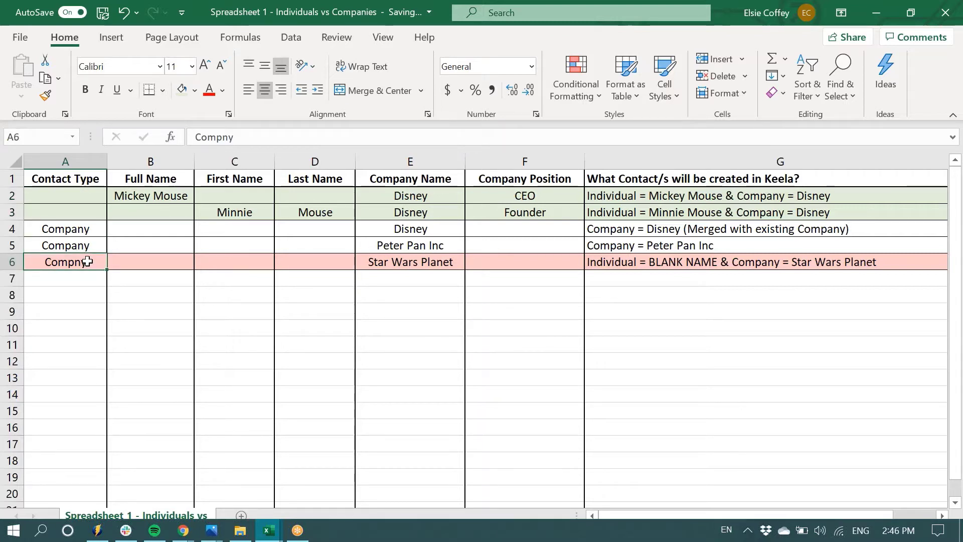
pyautogui.moveTo(233, 262); pyautogui.dragTo(308, 265)
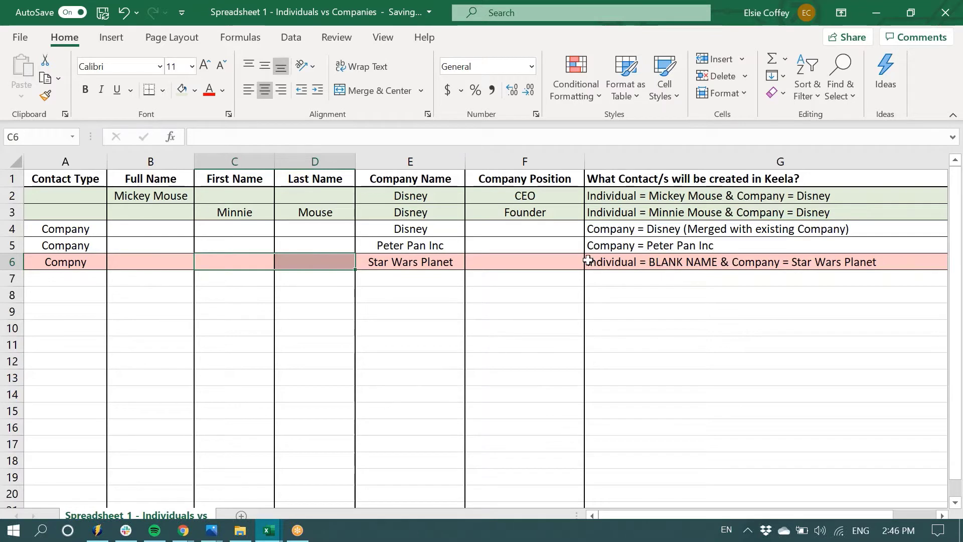
pyautogui.click(406, 261)
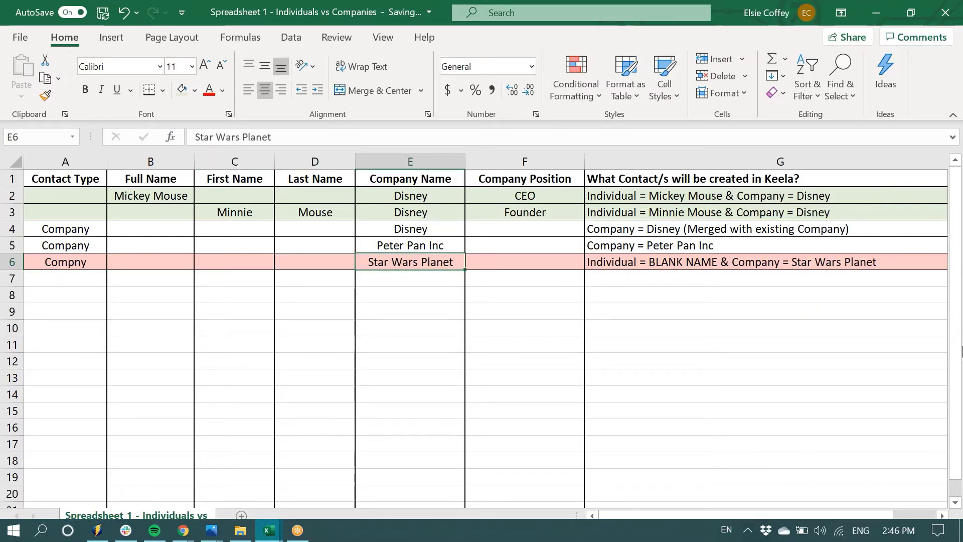
pyautogui.click(68, 256)
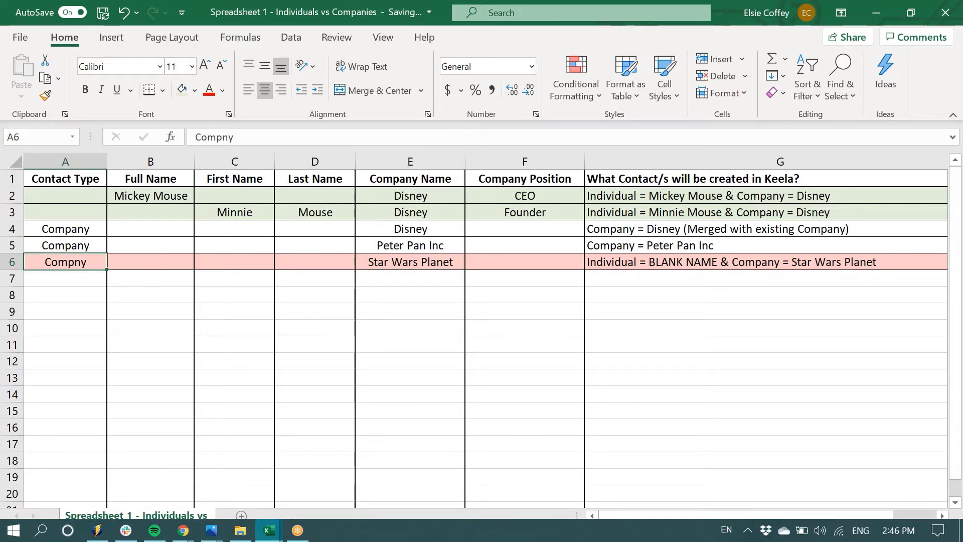
pyautogui.click(215, 136)
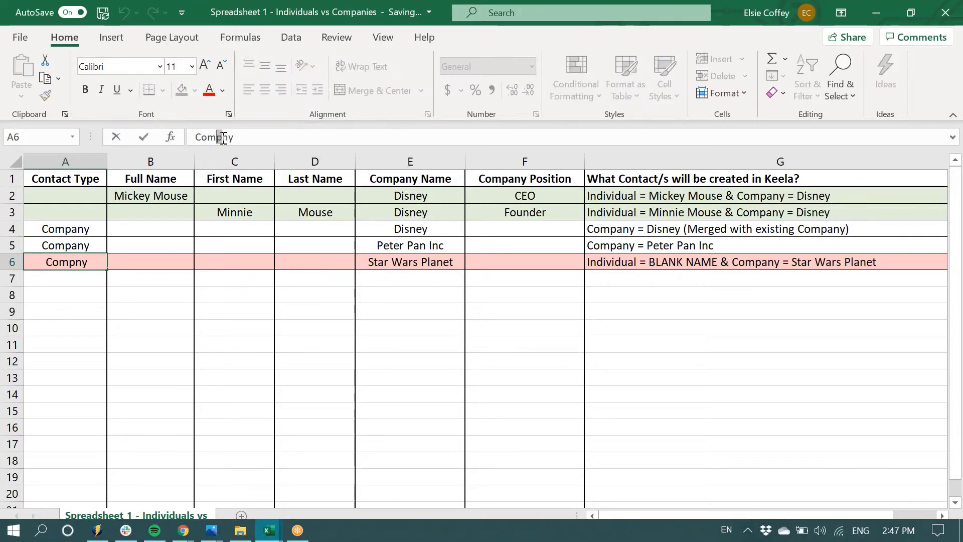
pyautogui.write('a')
pyautogui.click(215, 337)
# Fill row 6 with the light green of row 2 and shorten its description in G6 to Company = Star Wars Planet.
pyautogui.click(77, 265)
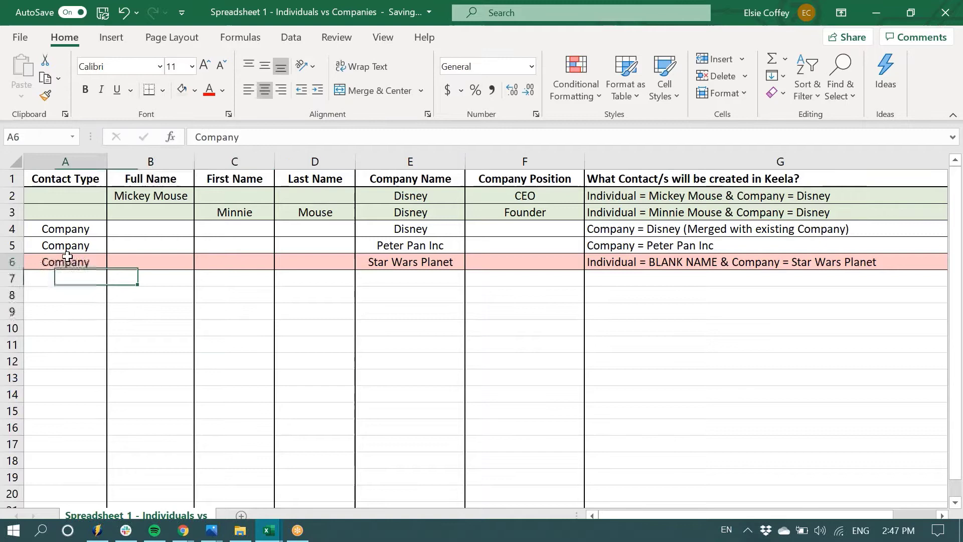
pyautogui.click(12, 261)
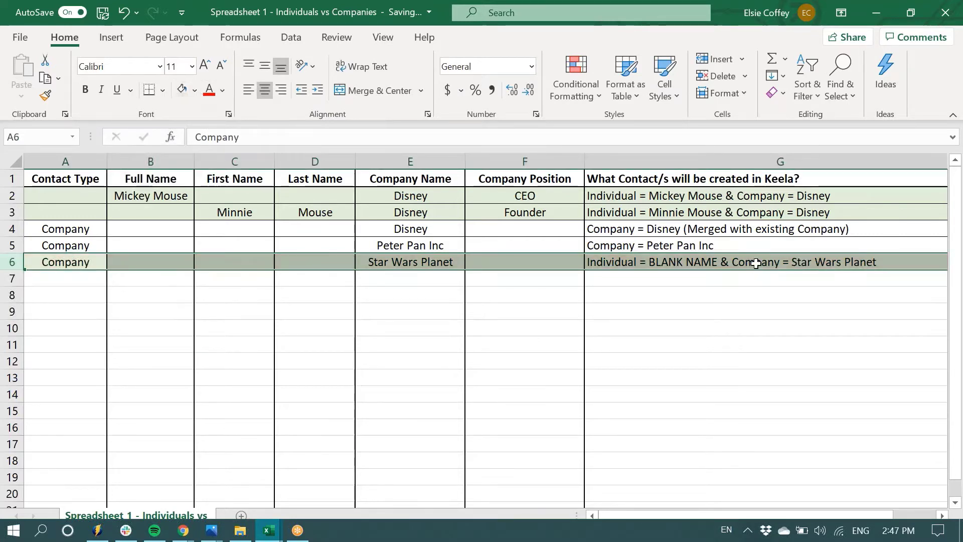
pyautogui.click(802, 261)
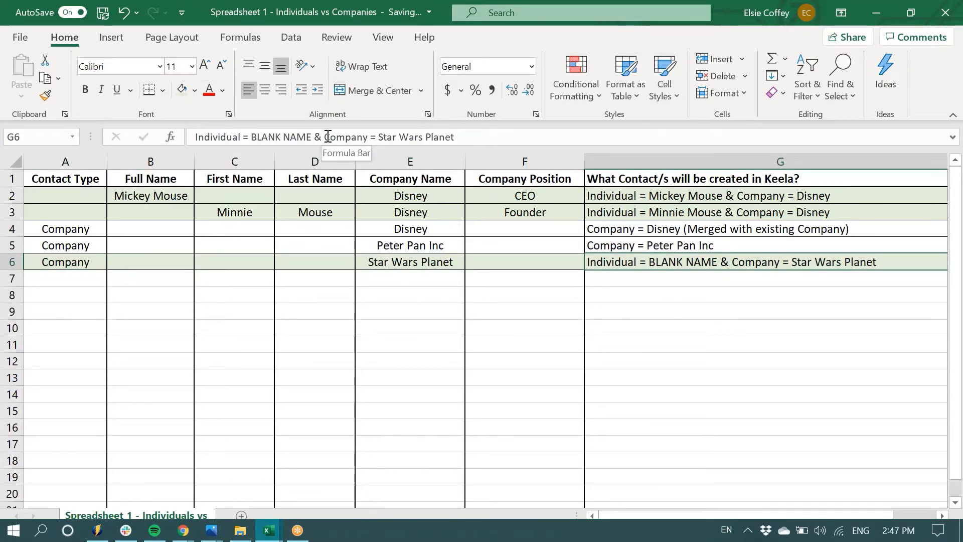
pyautogui.moveTo(331, 137); pyautogui.dragTo(195, 134)
pyautogui.press('BackSpace')
pyautogui.click(561, 307)
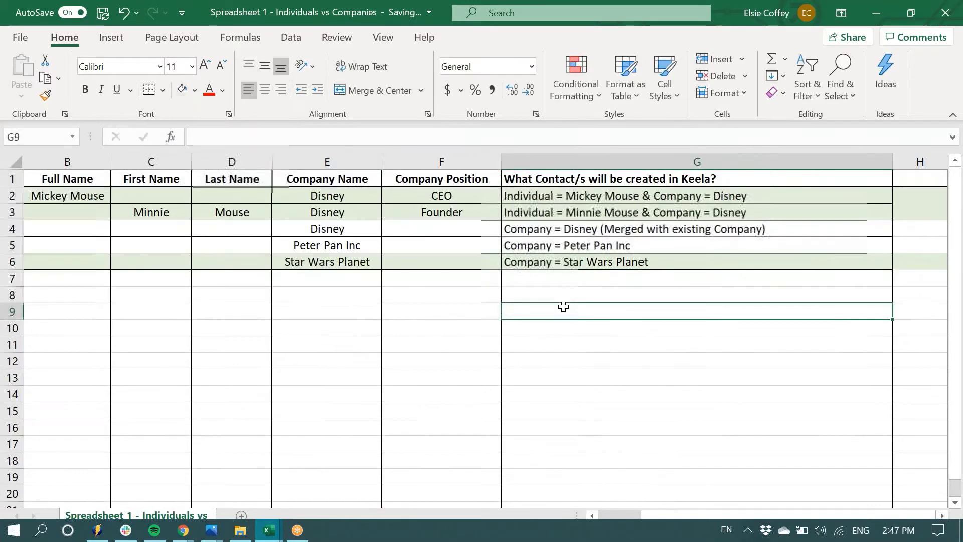
pyautogui.press('Left')
pyautogui.press('Left')
pyautogui.press('Left')
pyautogui.press('Left')
pyautogui.press('Left')
pyautogui.press('Left')
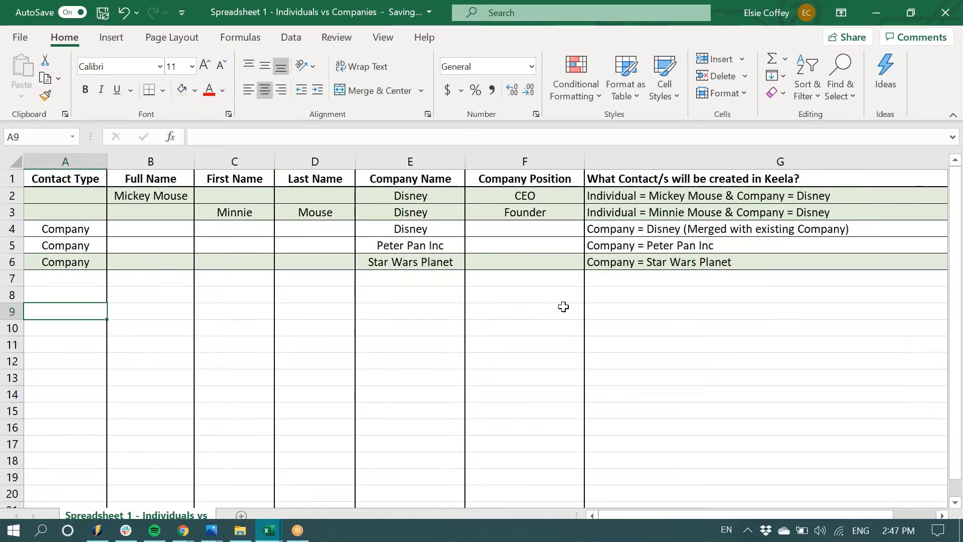
# Examine the contact type, name, company name and company position columns, and compare row 4's Disney entry with those in rows 2 and 3.
pyautogui.click(65, 161)
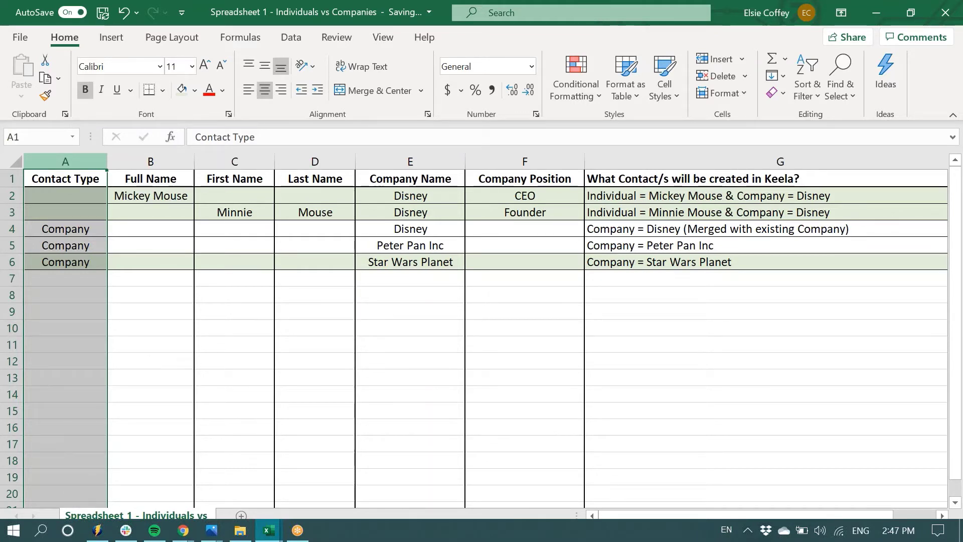
pyautogui.click(159, 159)
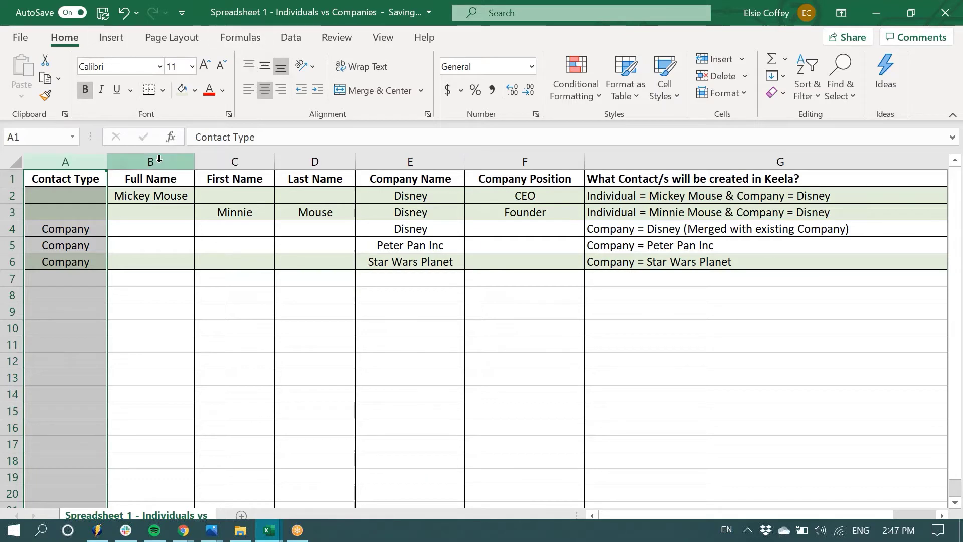
pyautogui.click(240, 160)
pyautogui.click(317, 159)
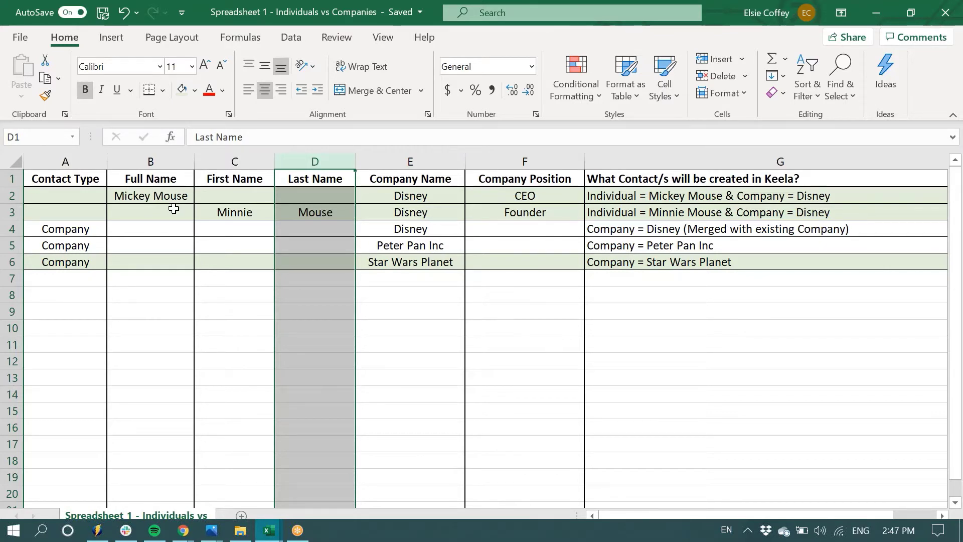
pyautogui.click(431, 162)
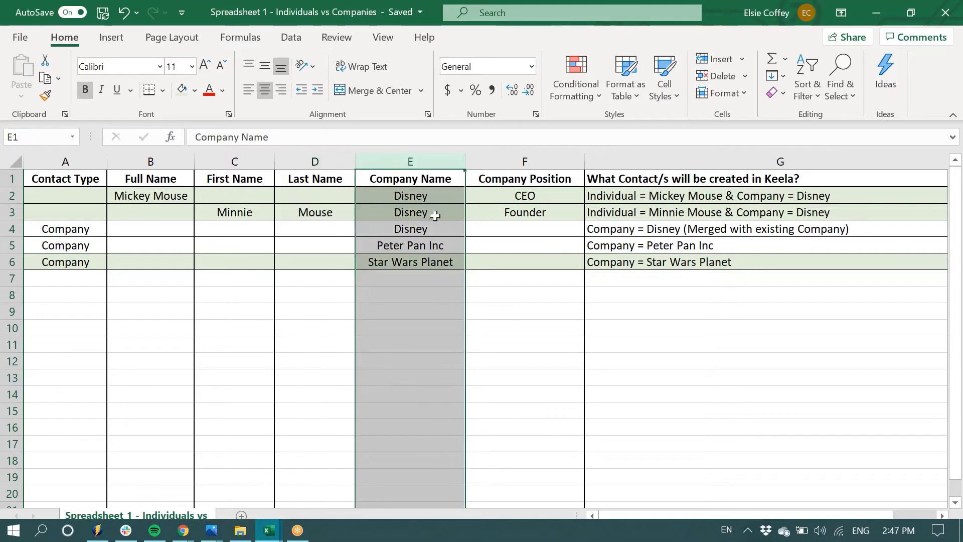
pyautogui.click(490, 161)
pyautogui.keyDown('shift'); pyautogui.click(427, 161); pyautogui.keyUp('shift')
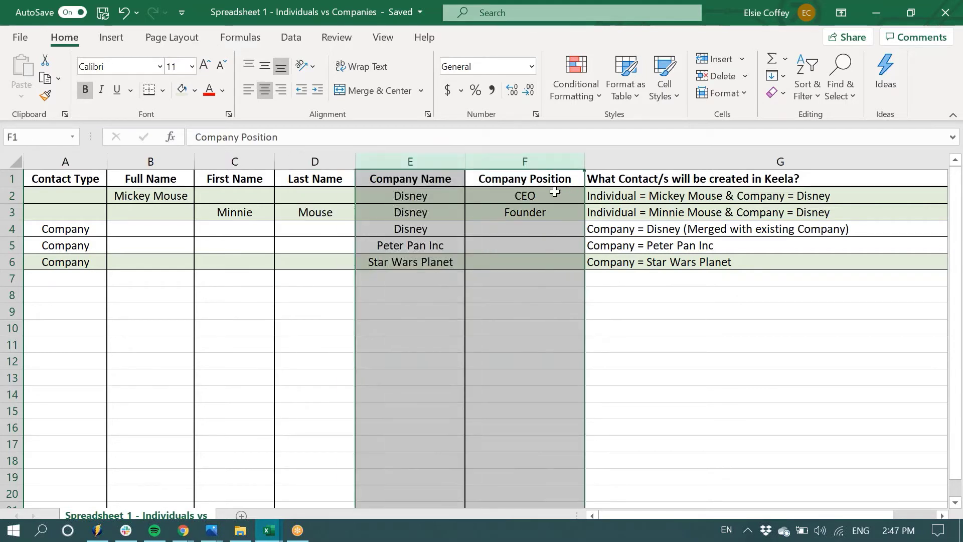
pyautogui.click(499, 228)
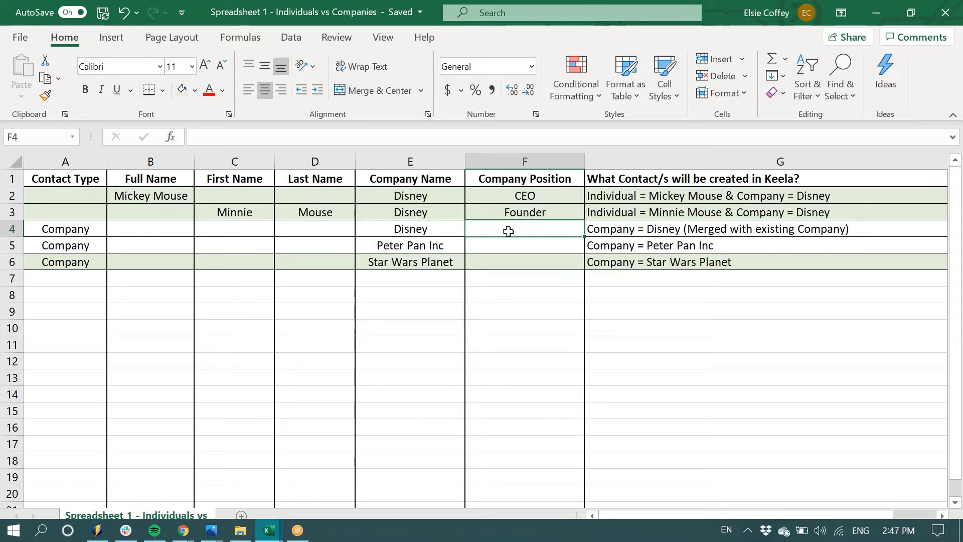
pyautogui.moveTo(538, 229); pyautogui.dragTo(50, 229)
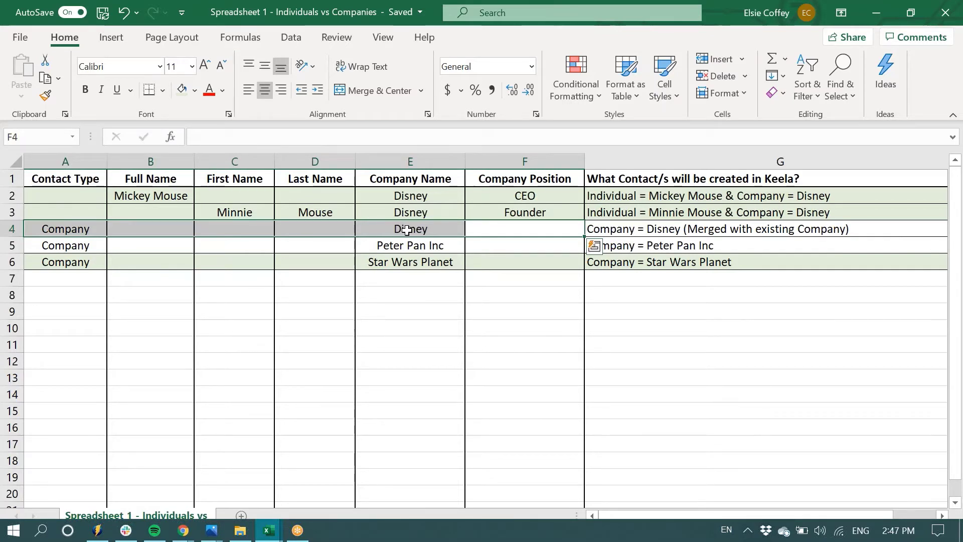
pyautogui.moveTo(402, 195); pyautogui.dragTo(398, 216)
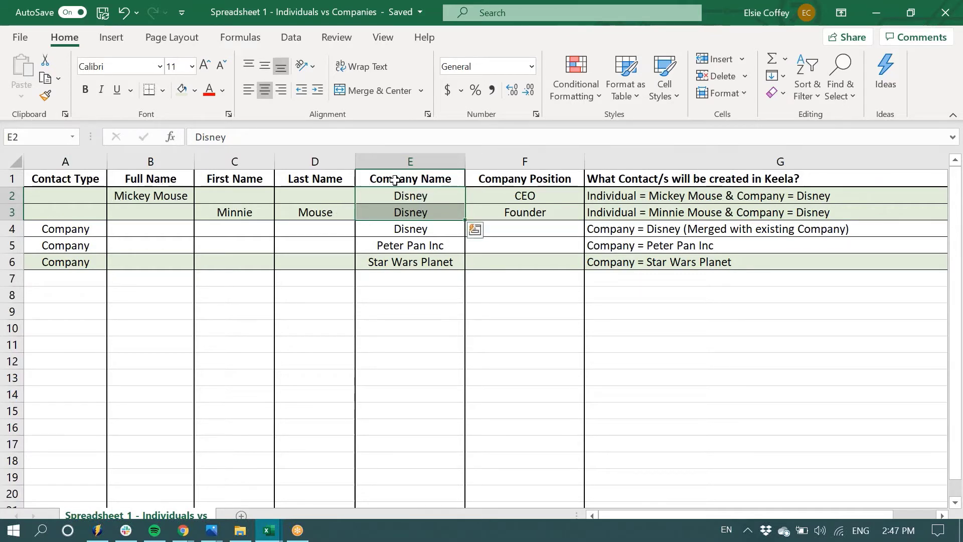
pyautogui.click(438, 241)
pyautogui.moveTo(434, 228); pyautogui.dragTo(65, 229)
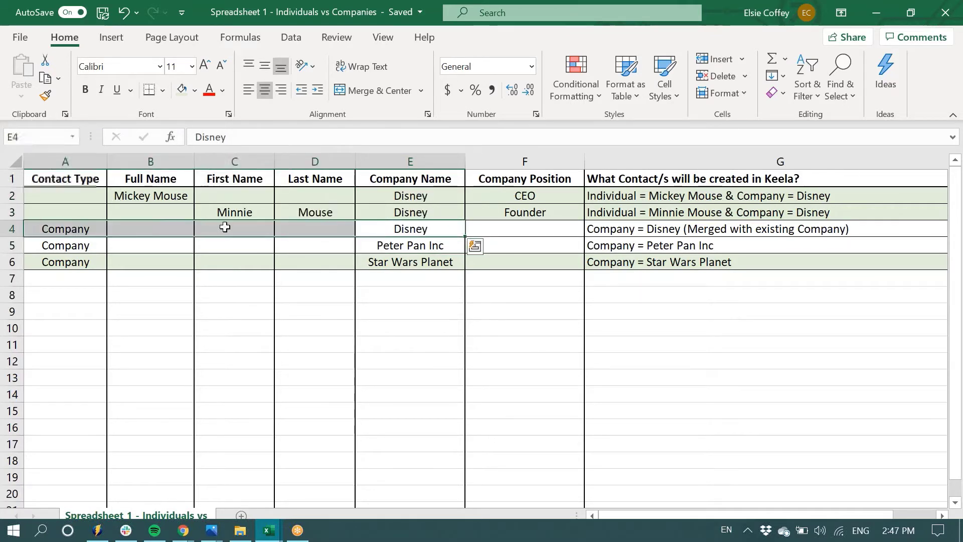
# Clear the company names and company positions of rows 2 and 3 in cells E2:F3.
pyautogui.click(406, 197)
pyautogui.keyDown('shift'); pyautogui.click(490, 214); pyautogui.keyUp('shift')
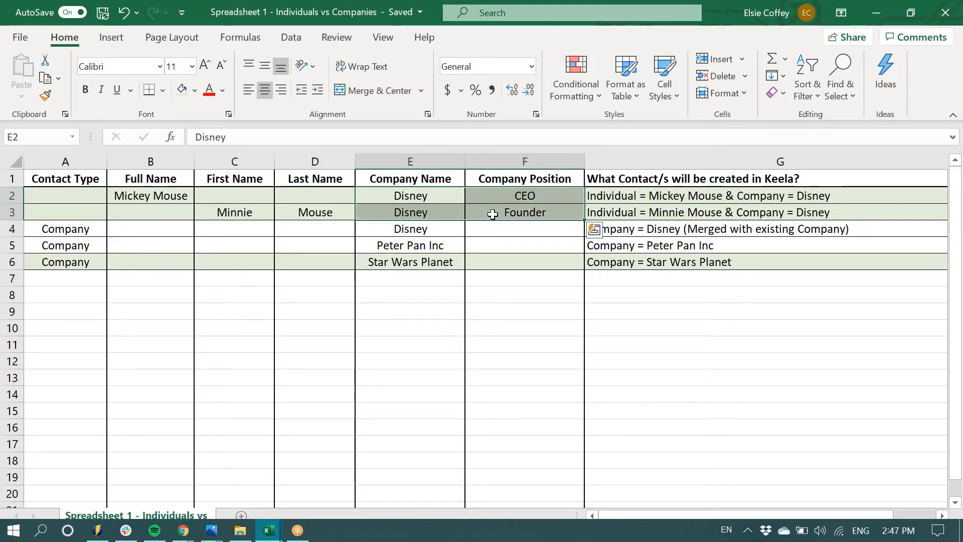
pyautogui.press('Delete')
pyautogui.click(501, 281)
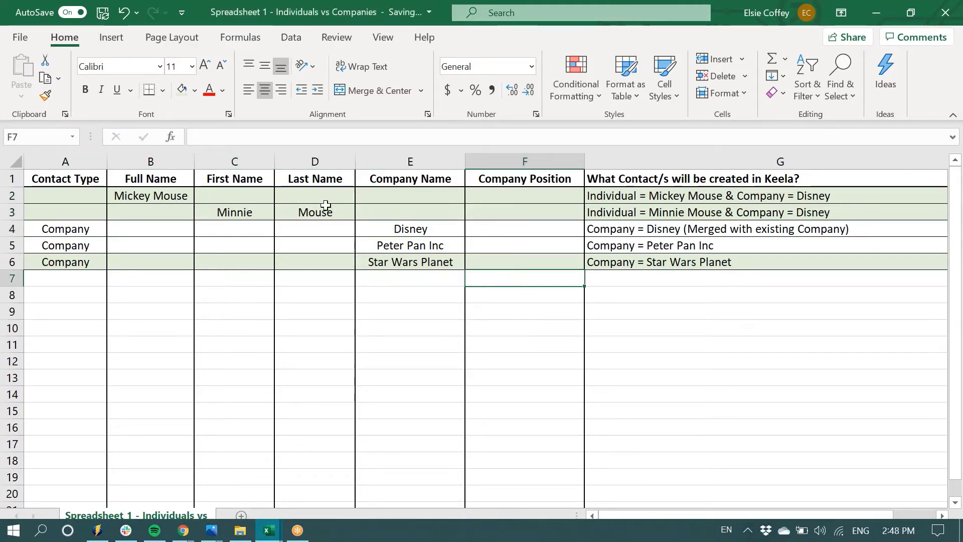
# Examine the Company Name and Company Position cells across rows 2 to 6.
pyautogui.moveTo(399, 195); pyautogui.dragTo(553, 211)
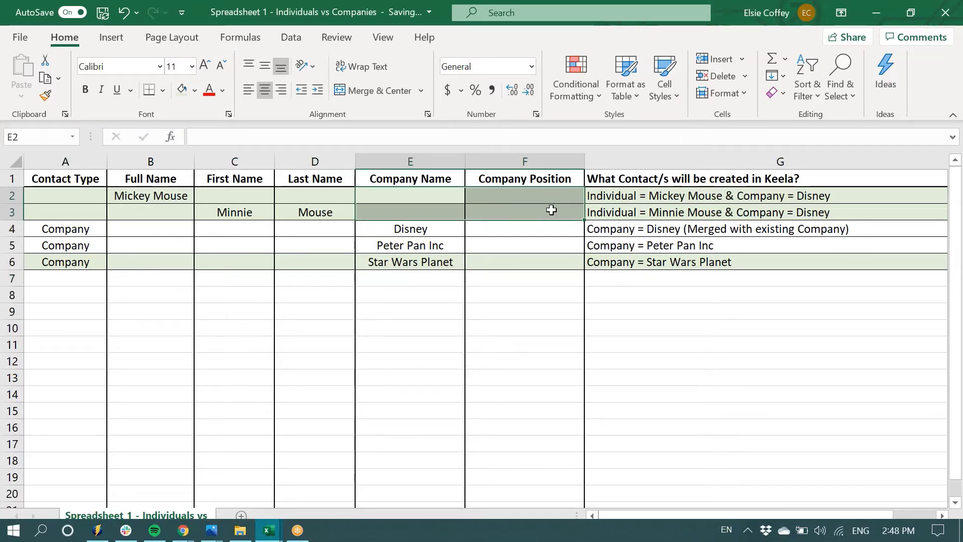
pyautogui.click(549, 198)
pyautogui.click(532, 180)
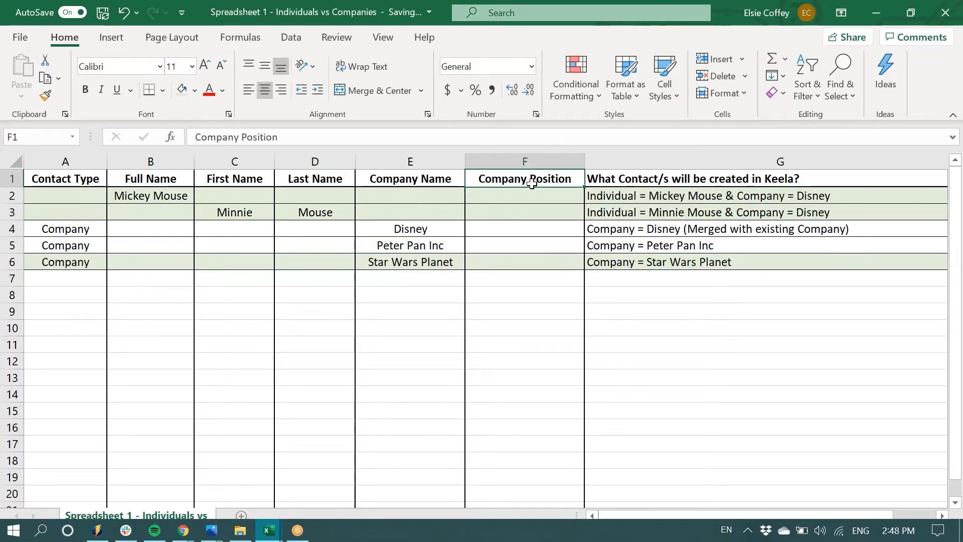
pyautogui.moveTo(529, 194); pyautogui.dragTo(522, 256)
pyautogui.moveTo(438, 199); pyautogui.dragTo(424, 262)
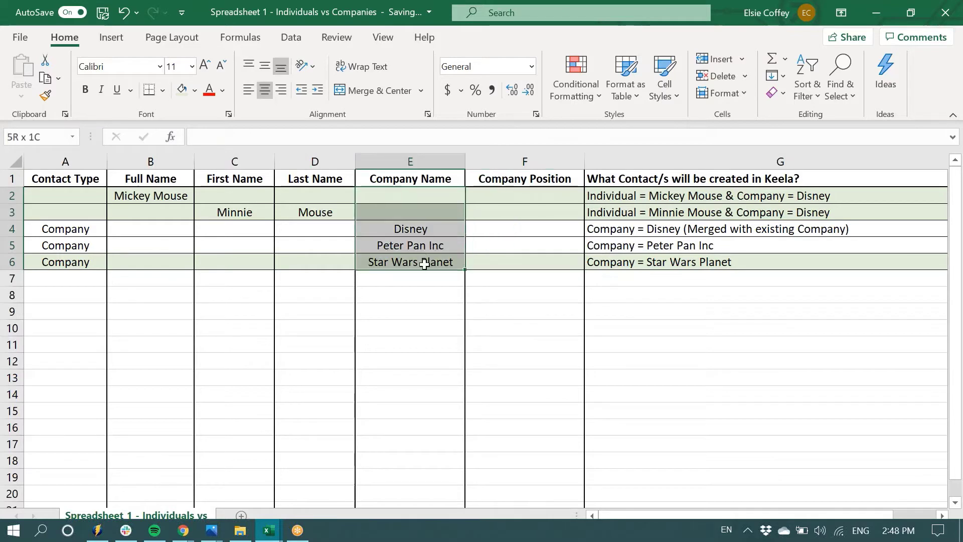
pyautogui.click(518, 240)
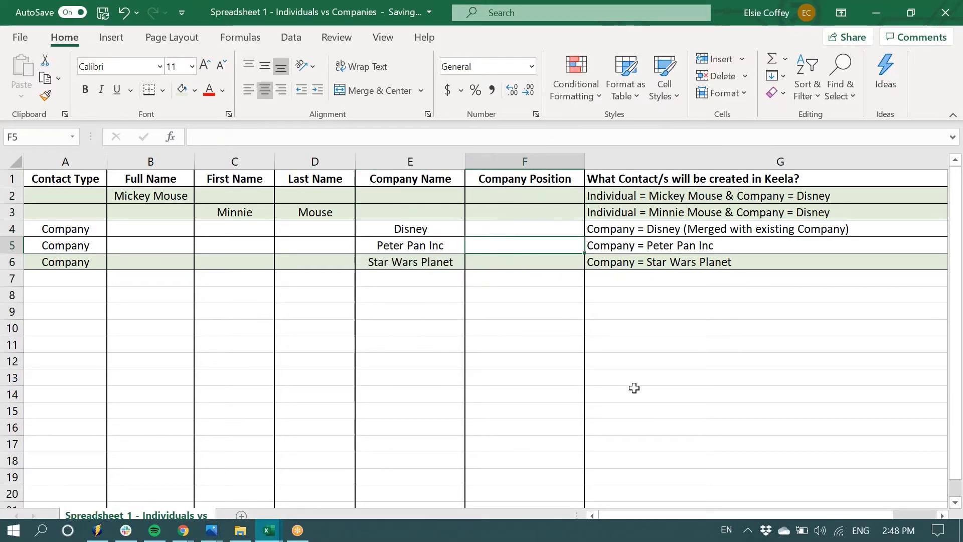
pyautogui.click(553, 332)
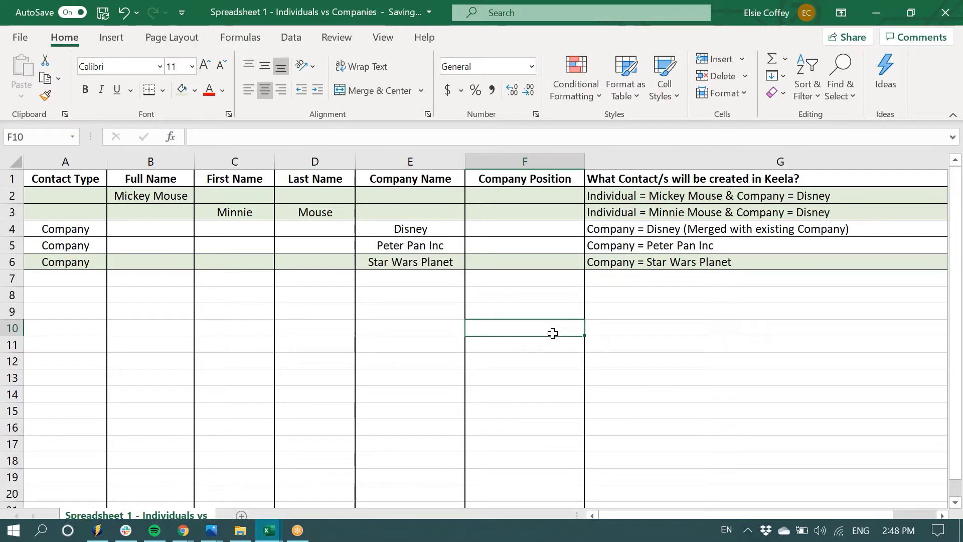
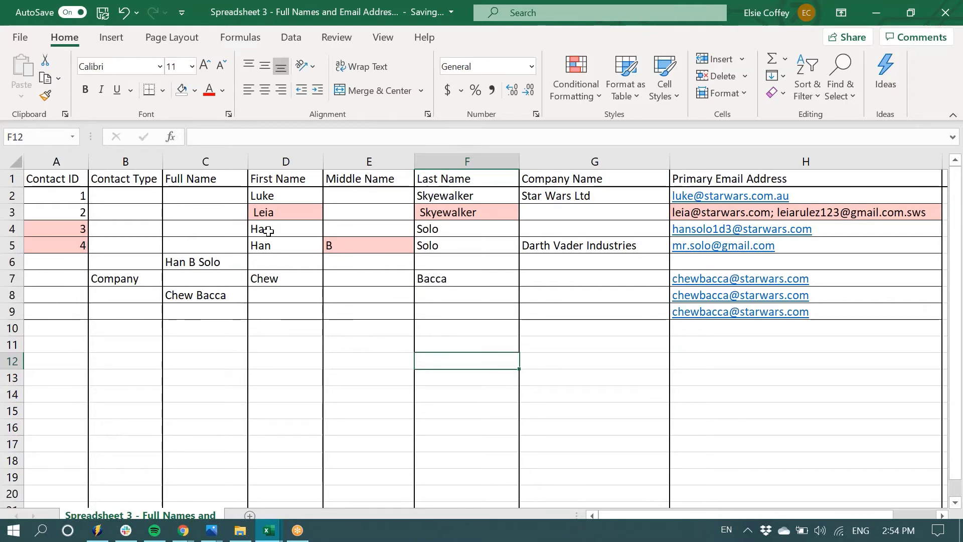
# Remove the leading space from the first name in D3 and from the last name in F3.
pyautogui.click(268, 212)
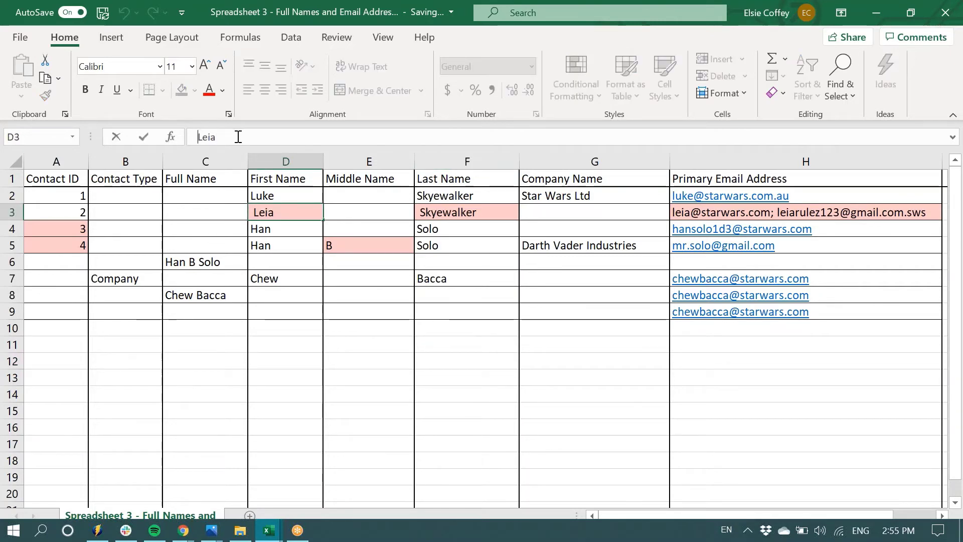
pyautogui.press('BackSpace')
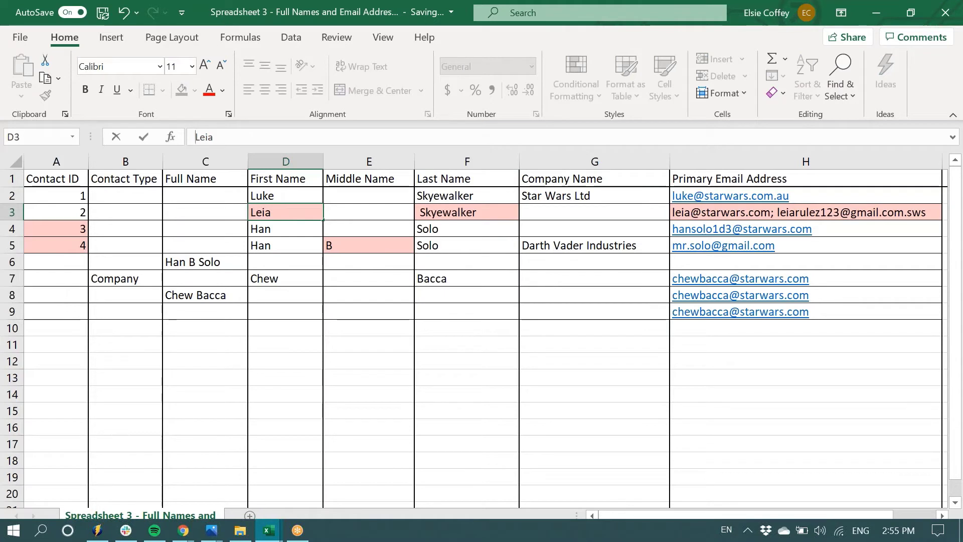
pyautogui.click(465, 209)
pyautogui.click(198, 137)
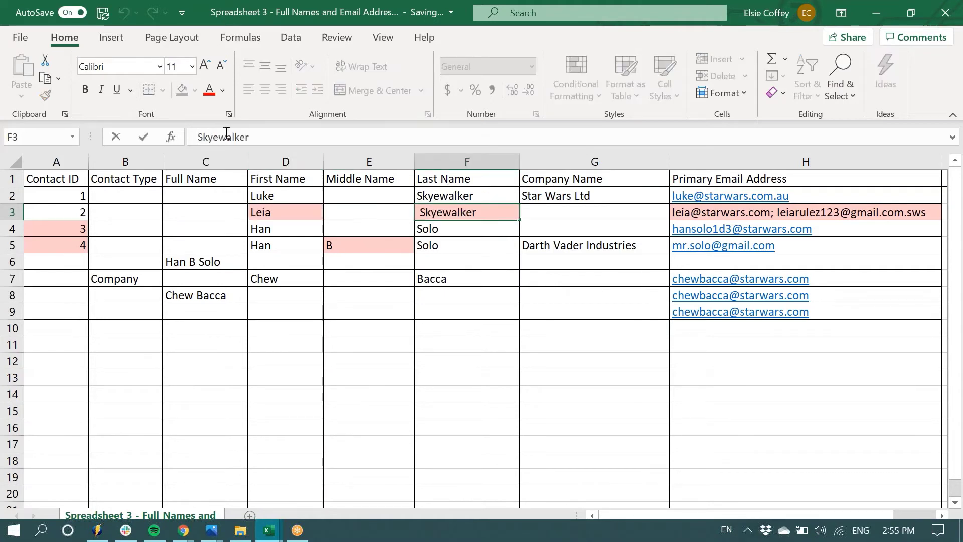
pyautogui.press('BackSpace')
pyautogui.click(369, 361)
# Remove the red fill from the row 3 name cells D3:F3.
pyautogui.moveTo(260, 210); pyautogui.dragTo(476, 214)
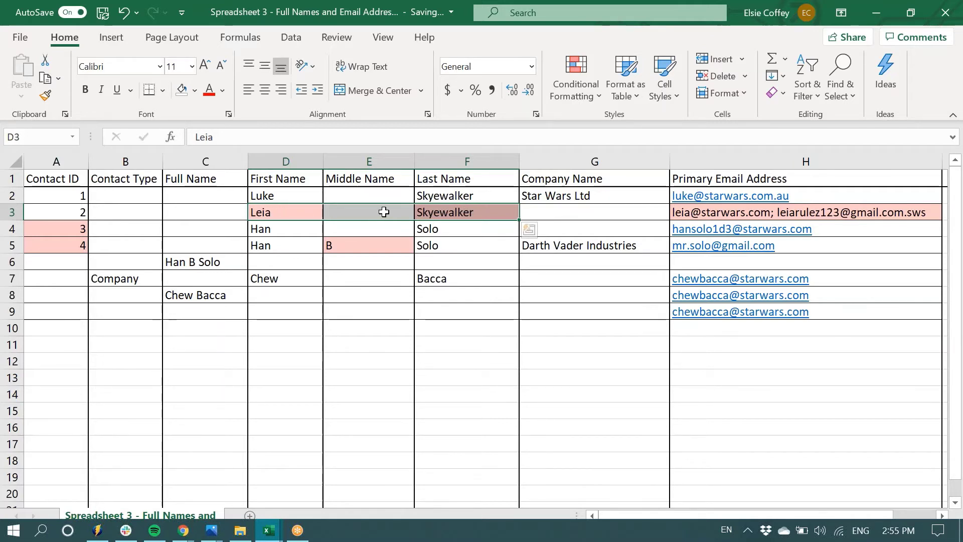
pyautogui.click(180, 92)
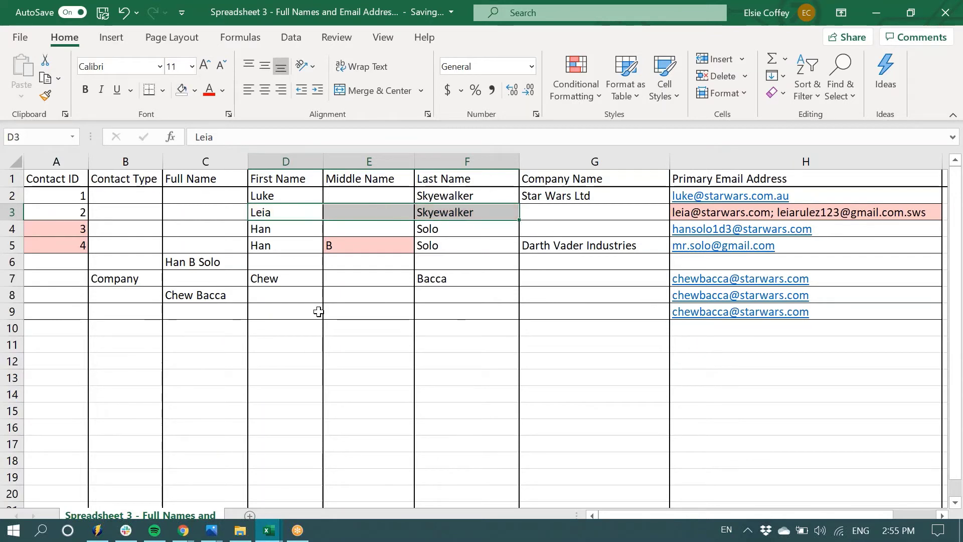
pyautogui.click(361, 294)
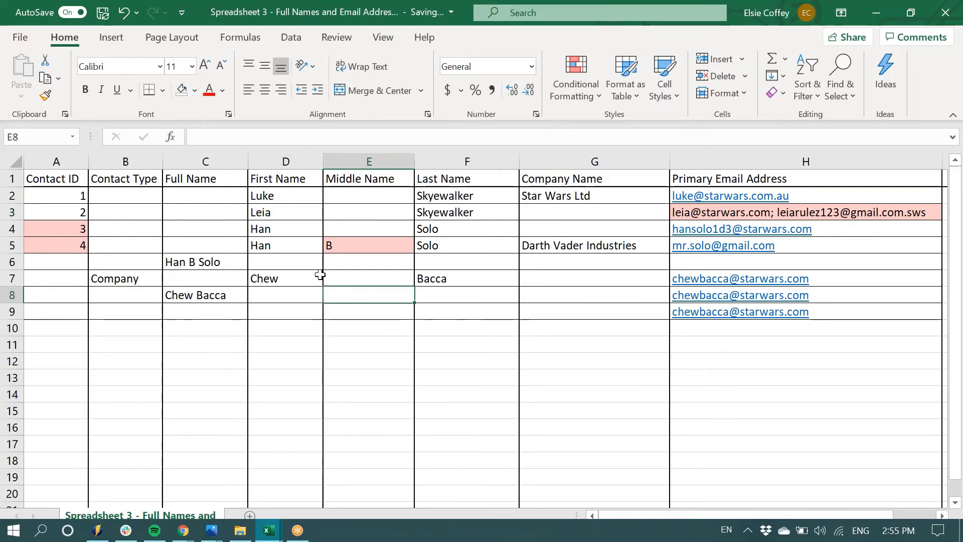
# Compare how the same contact's name is entered in the full, first, middle and last name columns of rows 4 to 6.
pyautogui.moveTo(215, 232); pyautogui.dragTo(487, 261)
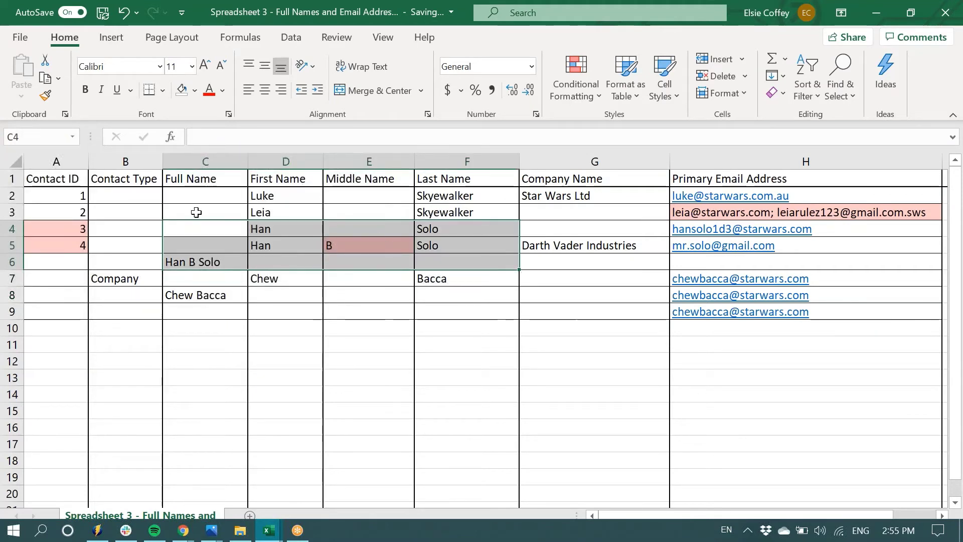
pyautogui.moveTo(467, 224); pyautogui.dragTo(277, 228)
pyautogui.moveTo(460, 244); pyautogui.dragTo(281, 246)
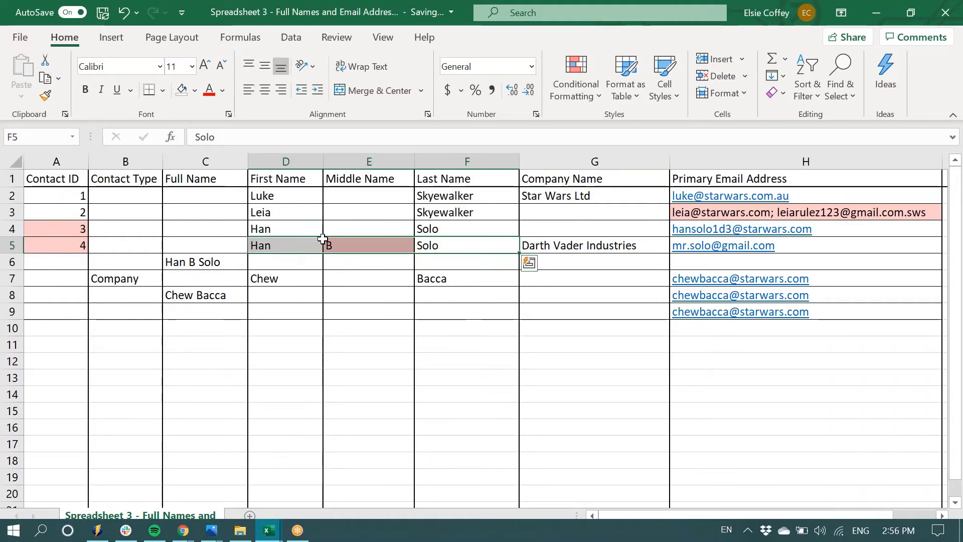
pyautogui.click(213, 263)
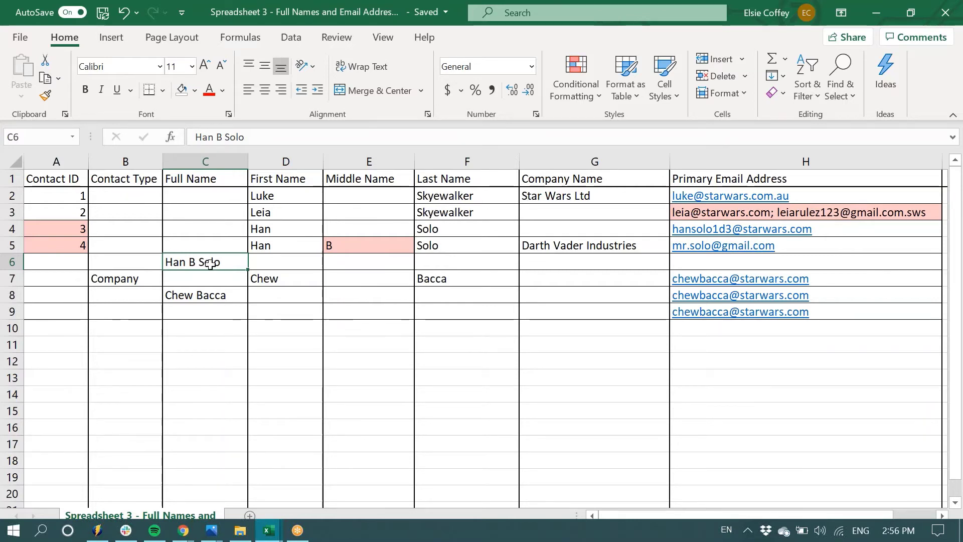
pyautogui.moveTo(270, 245); pyautogui.dragTo(442, 245)
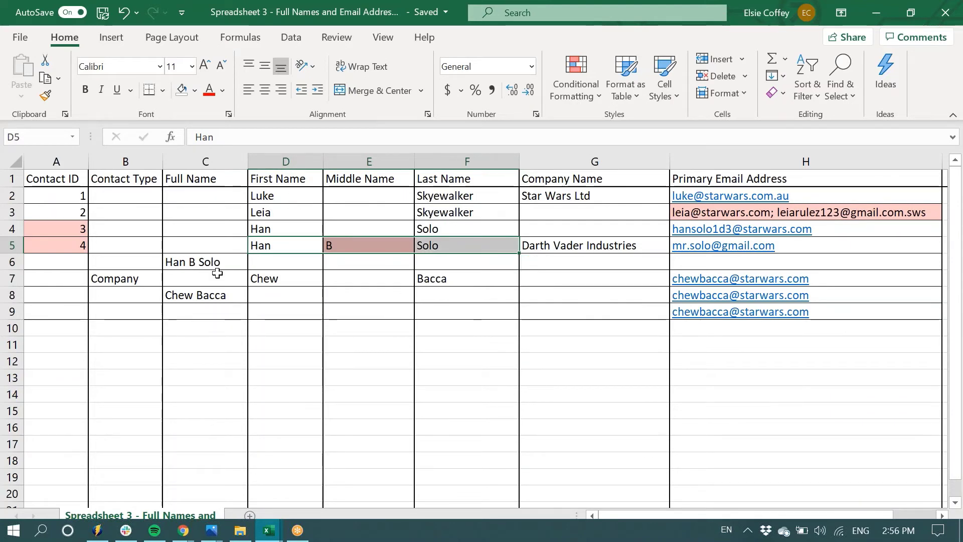
pyautogui.click(183, 260)
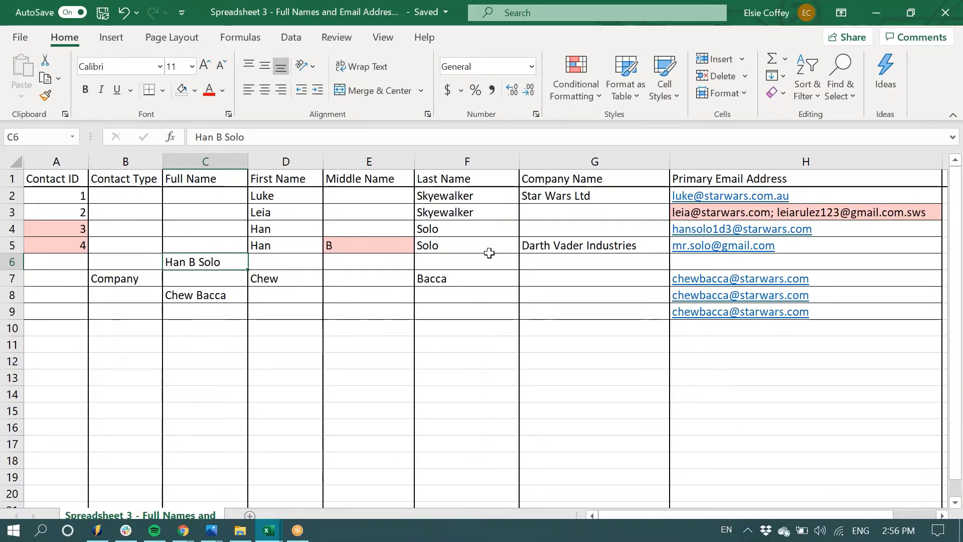
pyautogui.moveTo(488, 242); pyautogui.dragTo(296, 245)
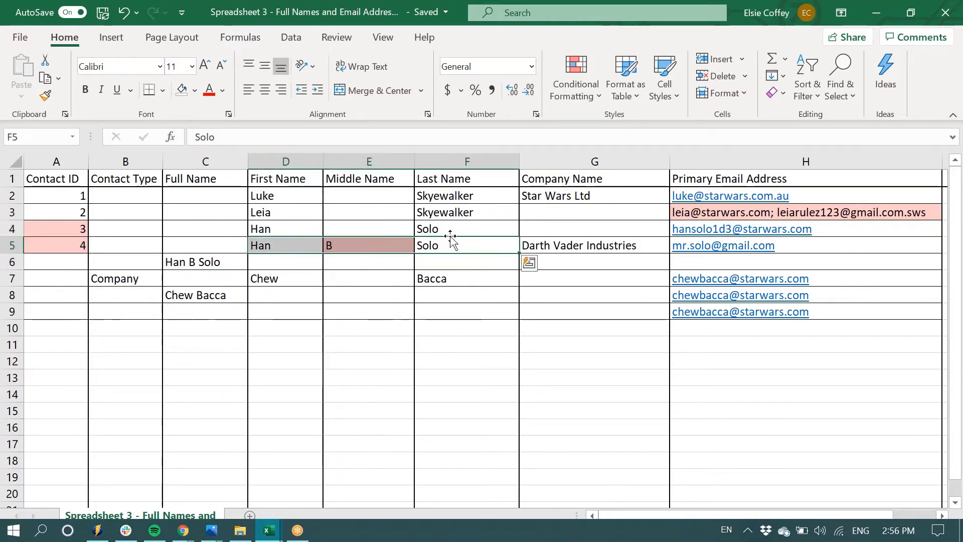
pyautogui.click(195, 266)
pyautogui.moveTo(208, 249); pyautogui.dragTo(492, 259)
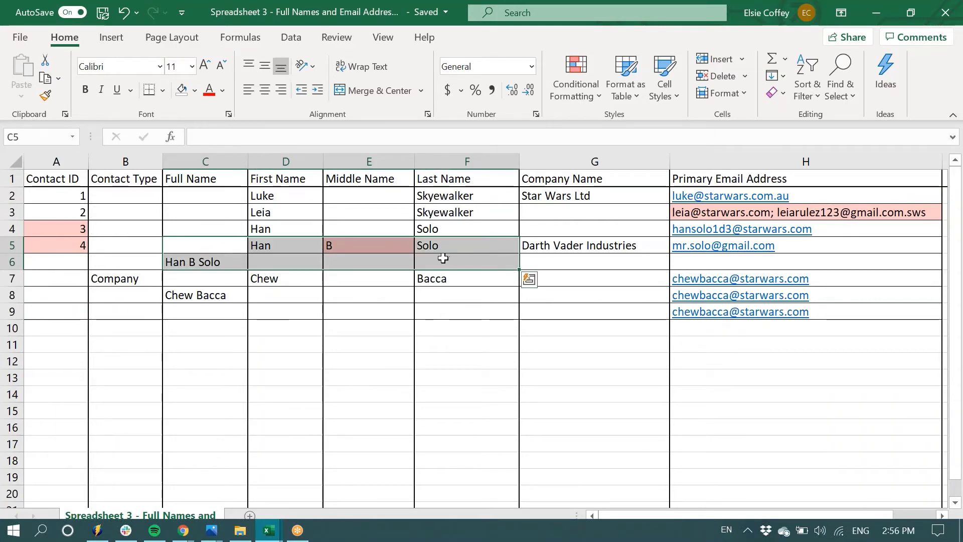
pyautogui.click(272, 230)
pyautogui.moveTo(267, 228); pyautogui.dragTo(448, 228)
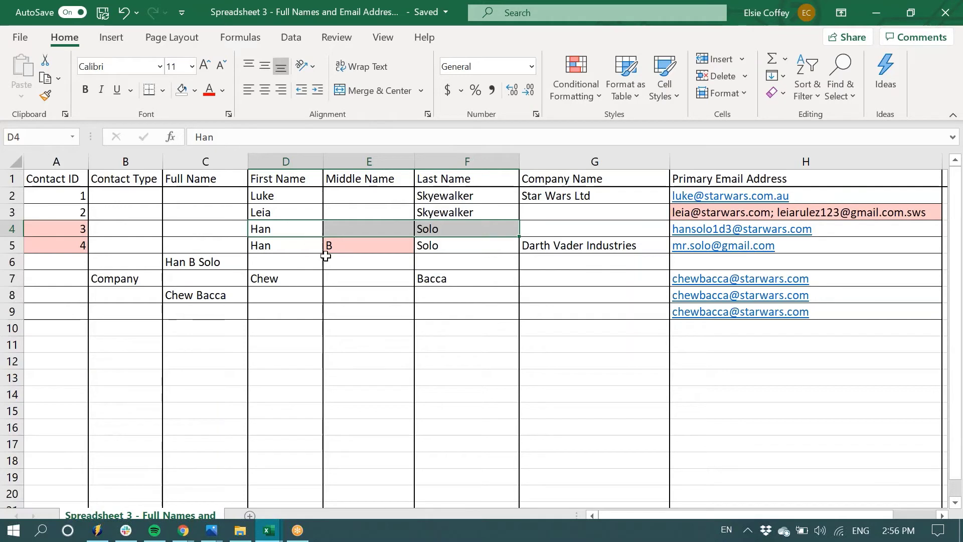
pyautogui.moveTo(195, 228); pyautogui.dragTo(481, 268)
# Enter B as the middle name in E4 and remove the red fill from E5.
pyautogui.click(346, 229)
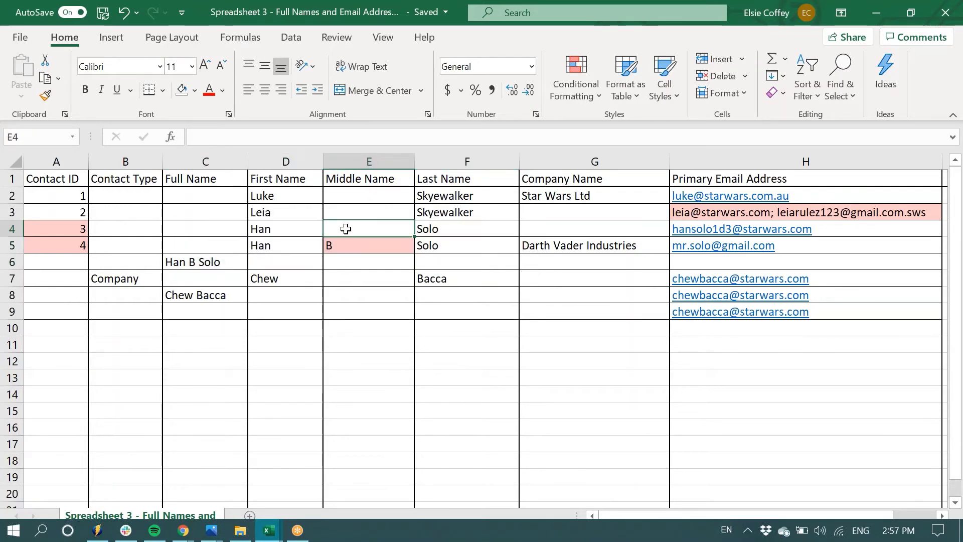
pyautogui.write('B')
pyautogui.click(366, 273)
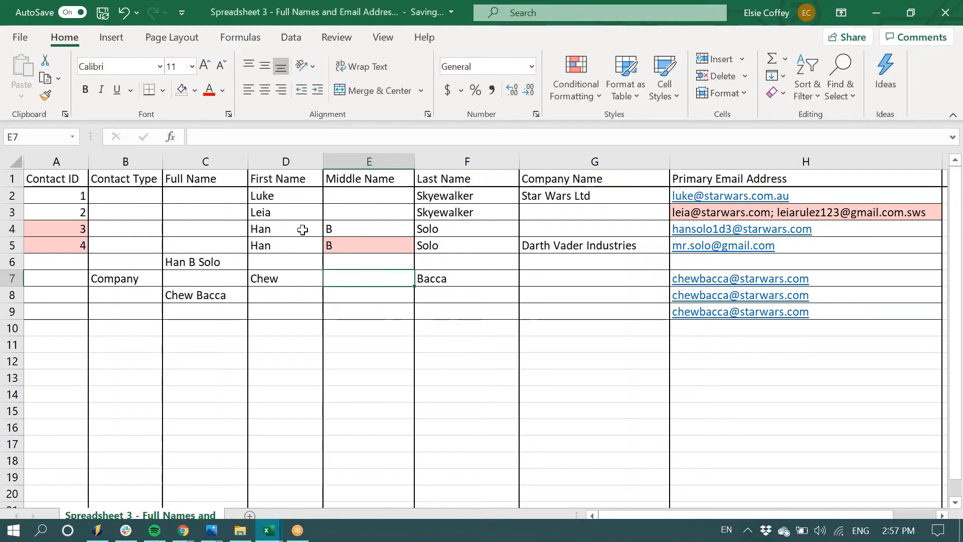
pyautogui.click(330, 240)
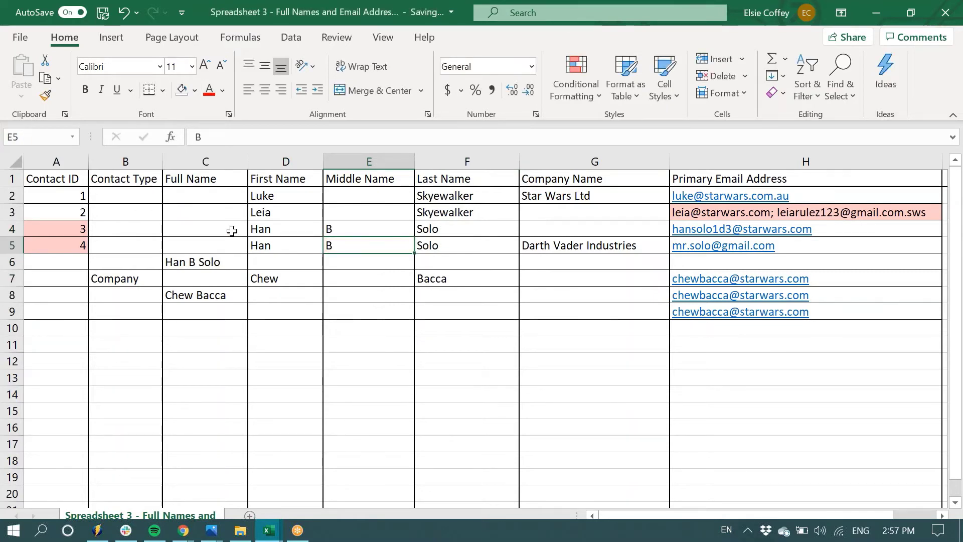
pyautogui.moveTo(195, 224); pyautogui.dragTo(501, 269)
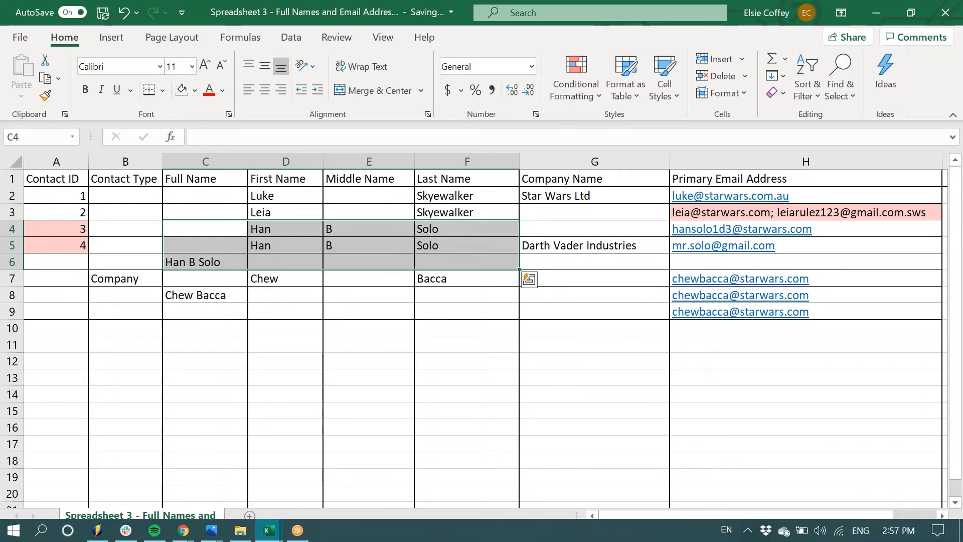
# Clear the full name in C6 and delete the whole of row 6.
pyautogui.click(197, 261)
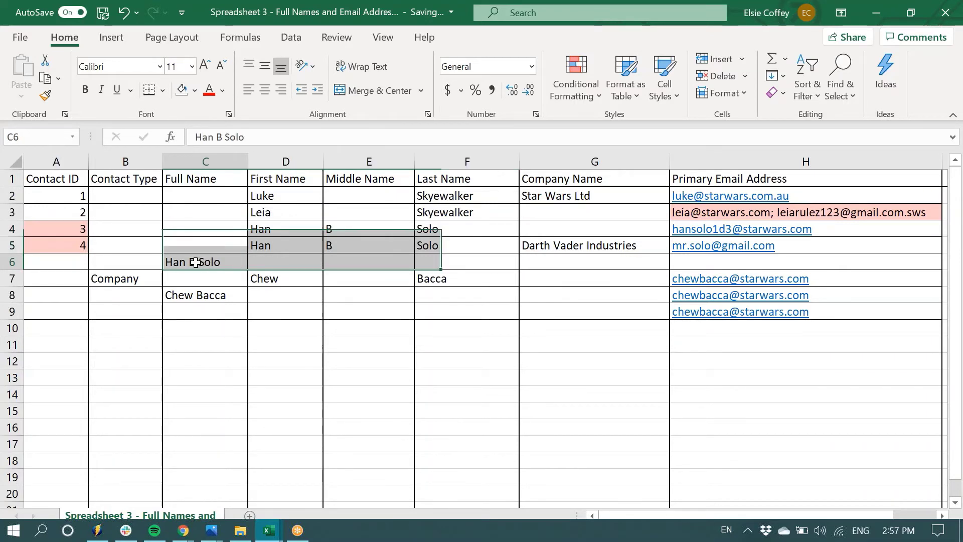
pyautogui.click(233, 136)
pyautogui.press('BackSpace')
pyautogui.press('BackSpace')
pyautogui.press('BackSpace')
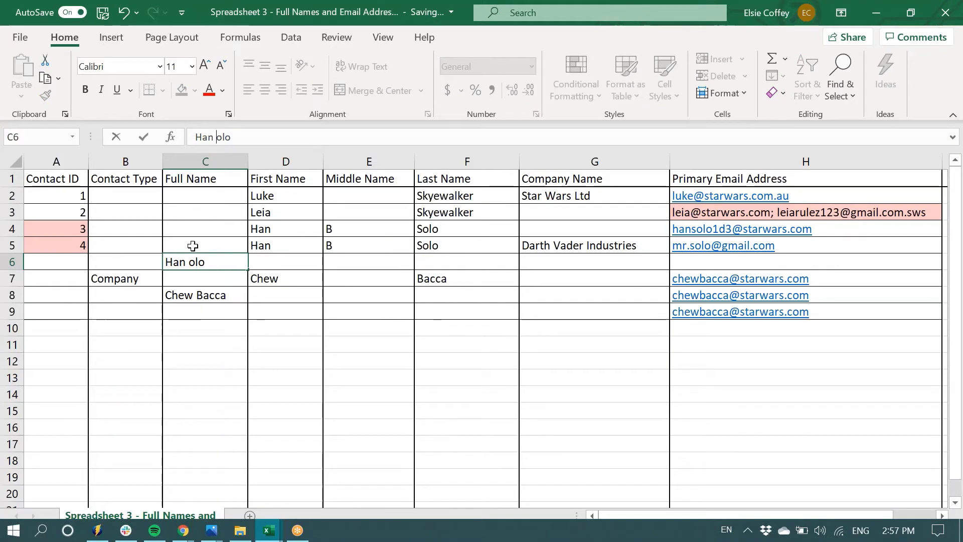
pyautogui.moveTo(203, 262); pyautogui.dragTo(159, 261)
pyautogui.press('BackSpace')
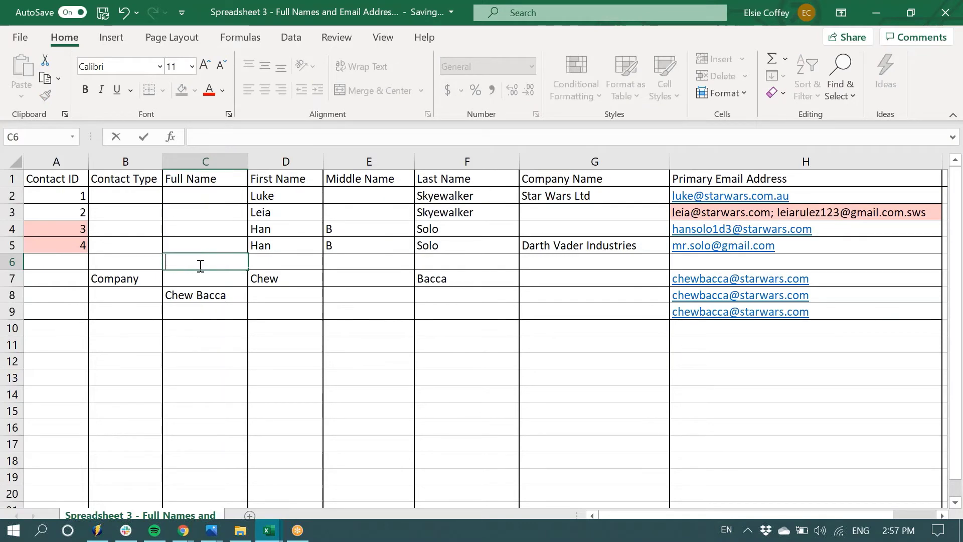
pyautogui.click(12, 261)
pyautogui.rightClick(12, 261)
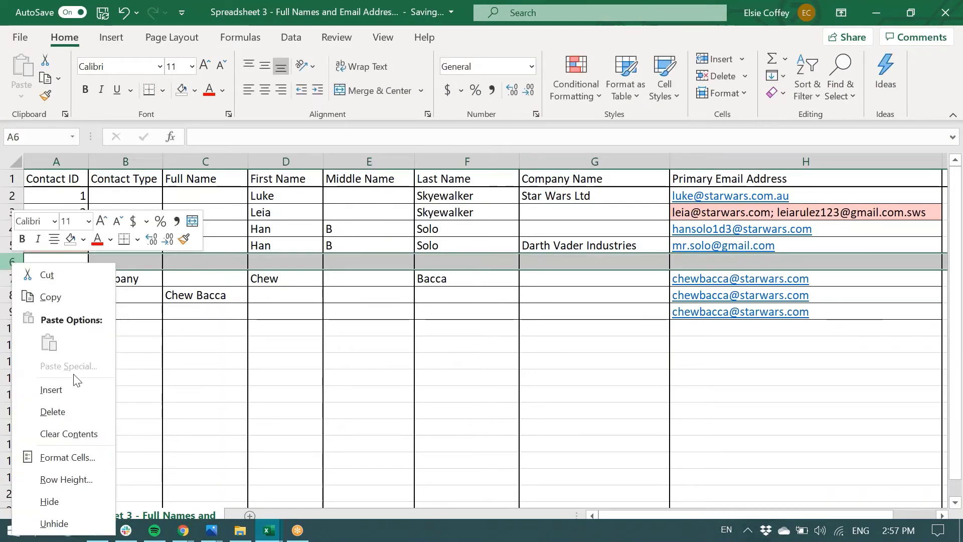
pyautogui.click(71, 404)
# Clear the middle names of rows 4 and 5 in cells E4:E5.
pyautogui.moveTo(351, 230); pyautogui.dragTo(355, 240)
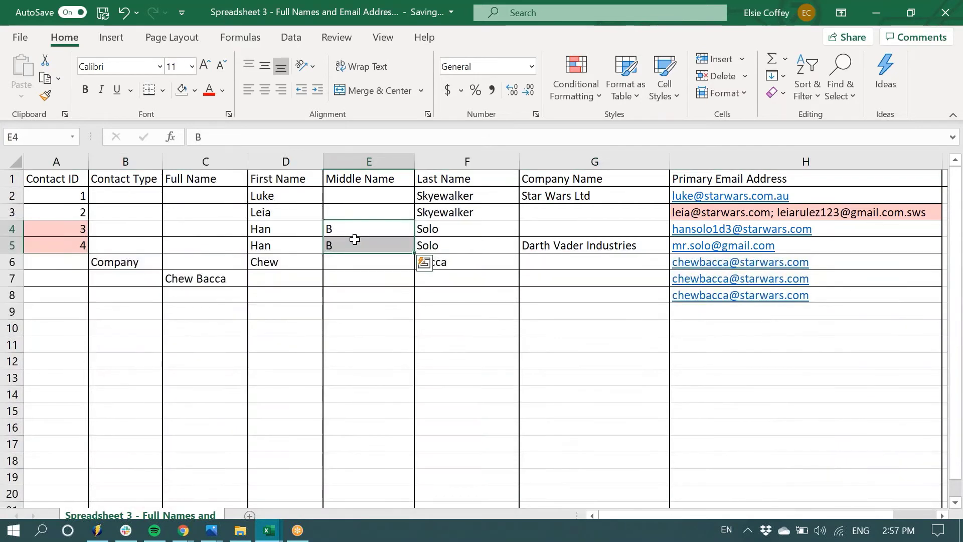
pyautogui.press('Delete')
pyautogui.click(396, 295)
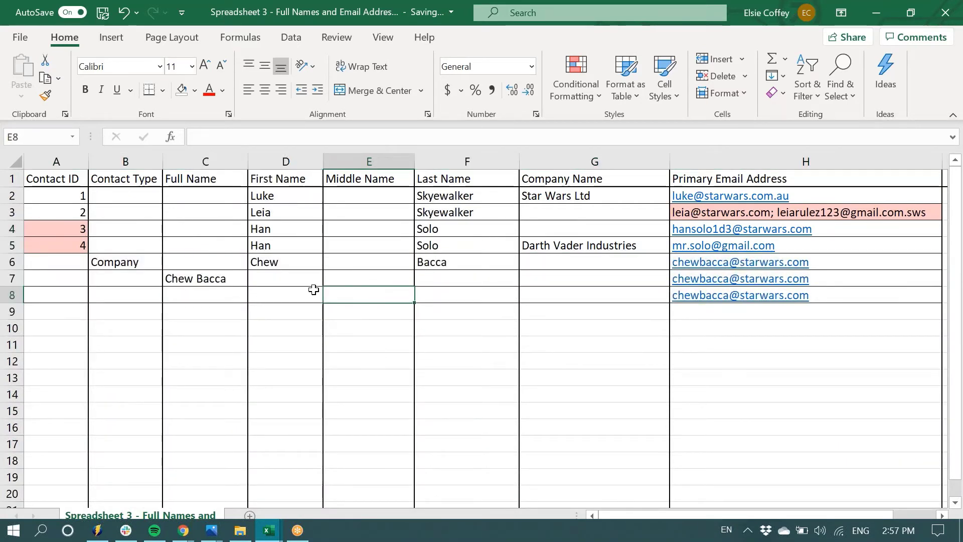
# Rename the header of the ID column in A1 as Origin ID.
pyautogui.click(286, 232)
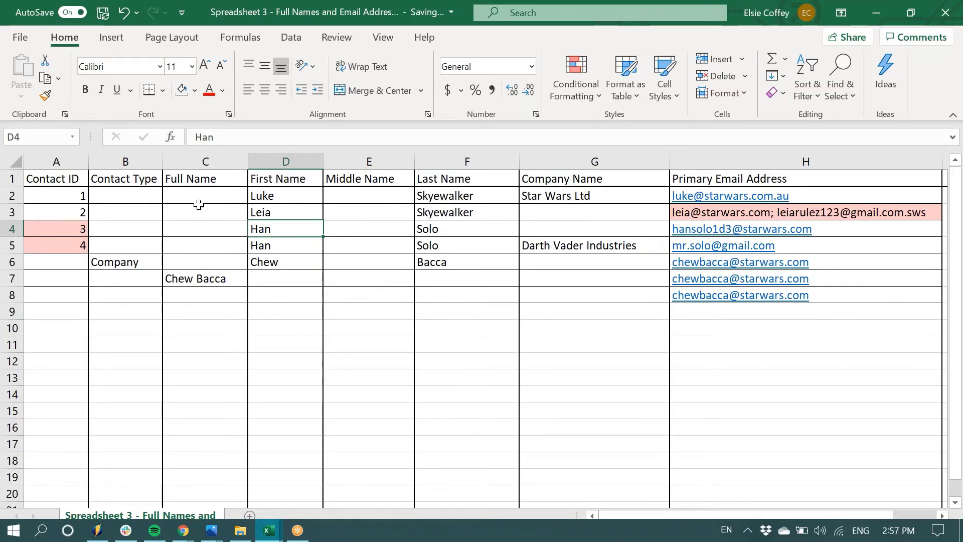
pyautogui.moveTo(275, 221); pyautogui.dragTo(455, 247)
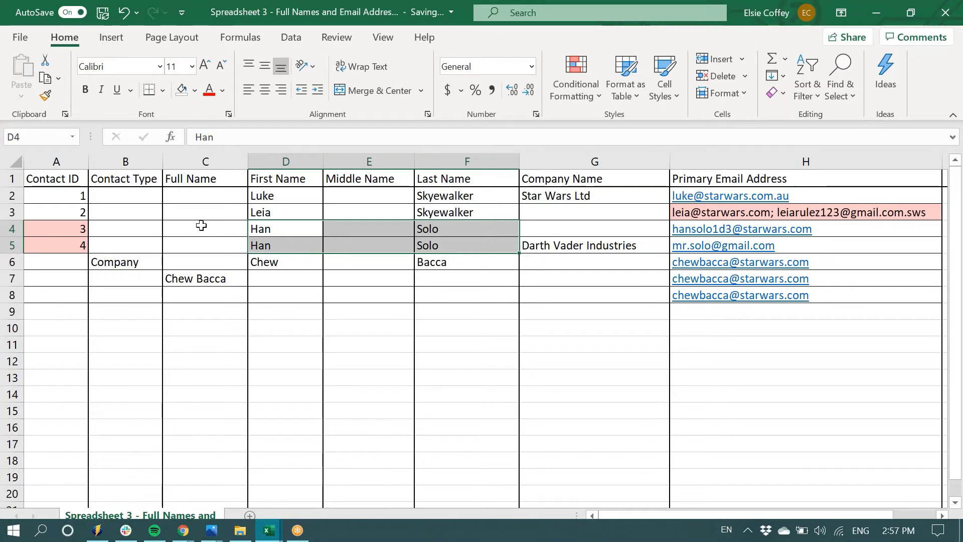
pyautogui.moveTo(56, 229); pyautogui.dragTo(57, 242)
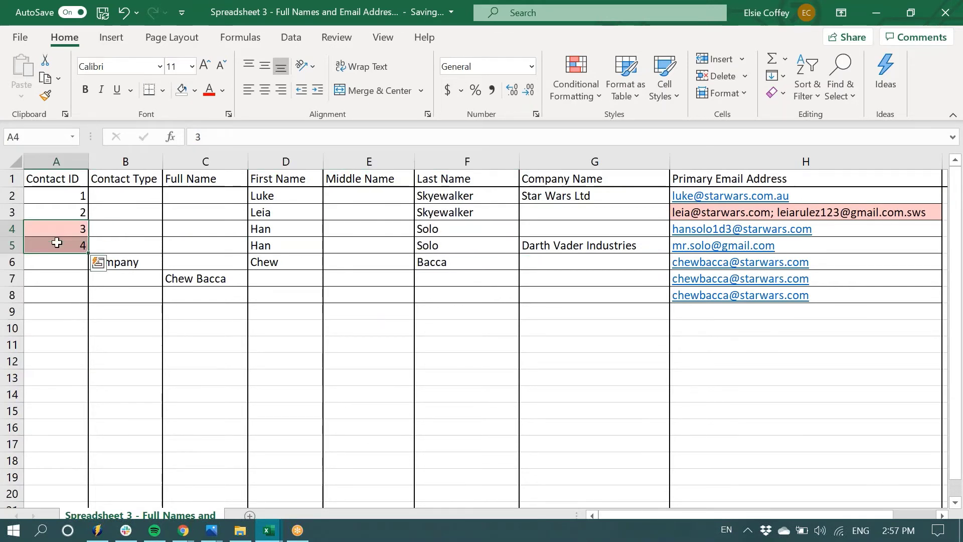
pyautogui.click(53, 179)
pyautogui.doubleClick(213, 137)
pyautogui.write('Origin')
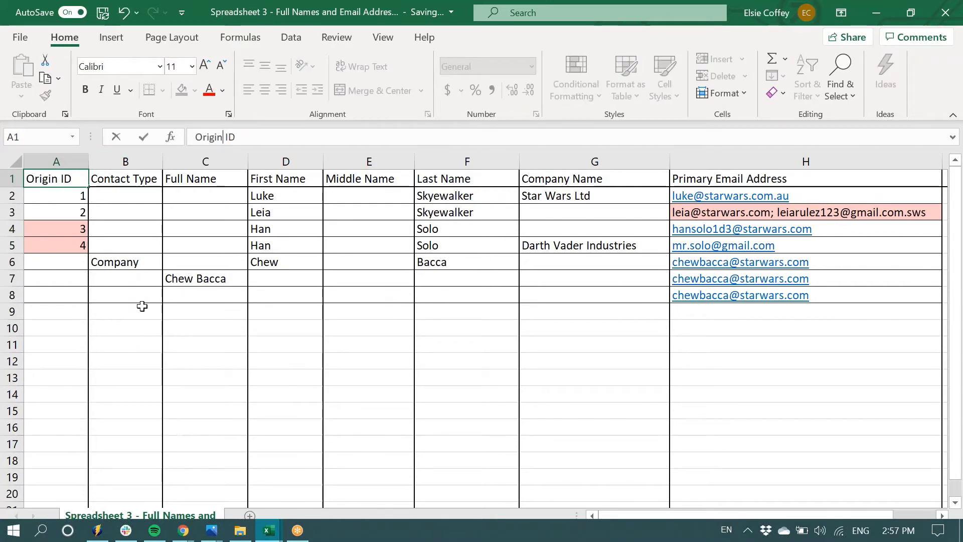
pyautogui.click(142, 306)
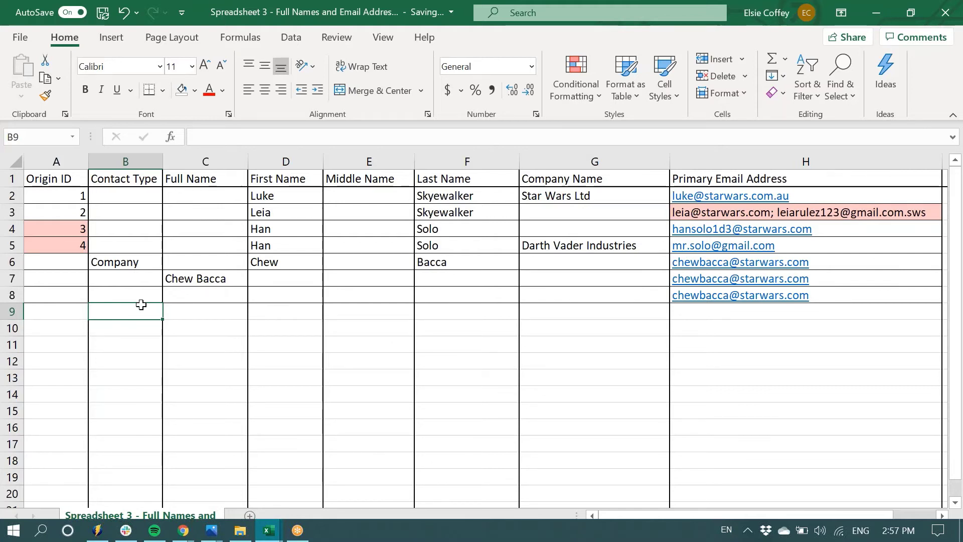
# Compare the Origin ID values of rows 4 and 5 with the names entered in those rows.
pyautogui.moveTo(59, 226); pyautogui.dragTo(60, 245)
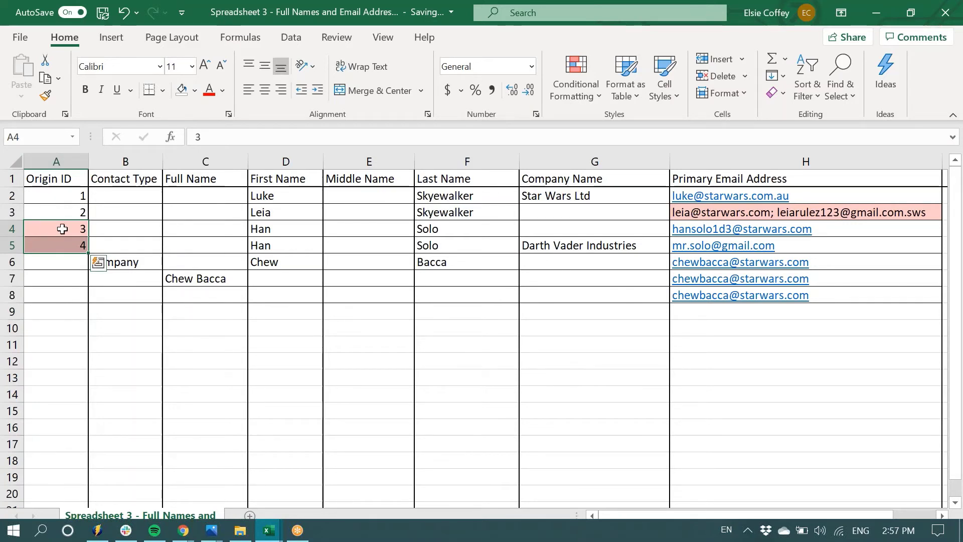
pyautogui.click(60, 229)
pyautogui.click(62, 247)
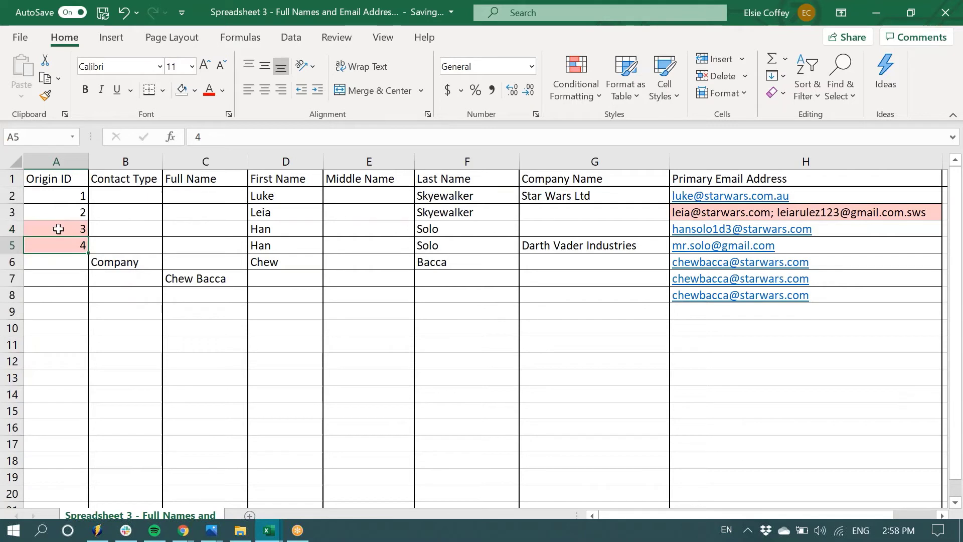
pyautogui.moveTo(517, 231); pyautogui.dragTo(261, 244)
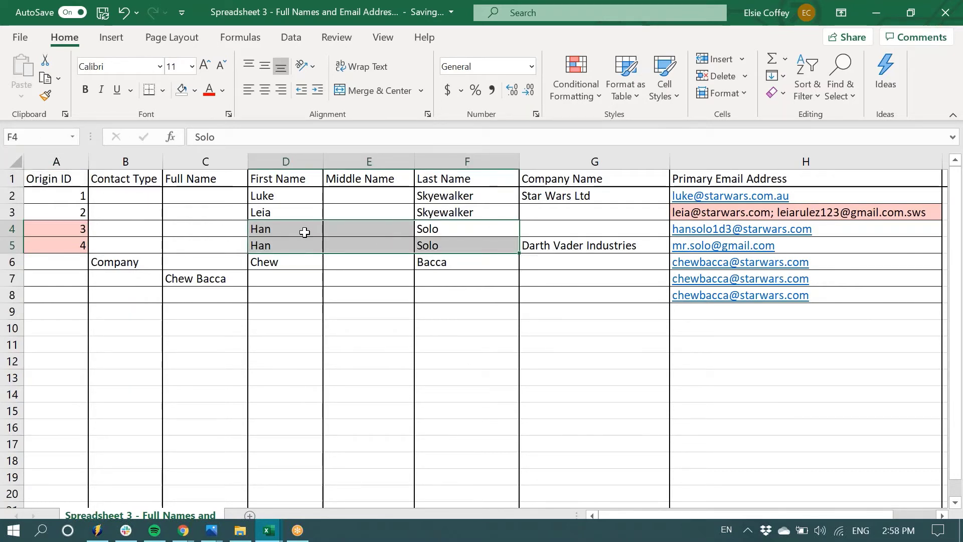
pyautogui.click(304, 297)
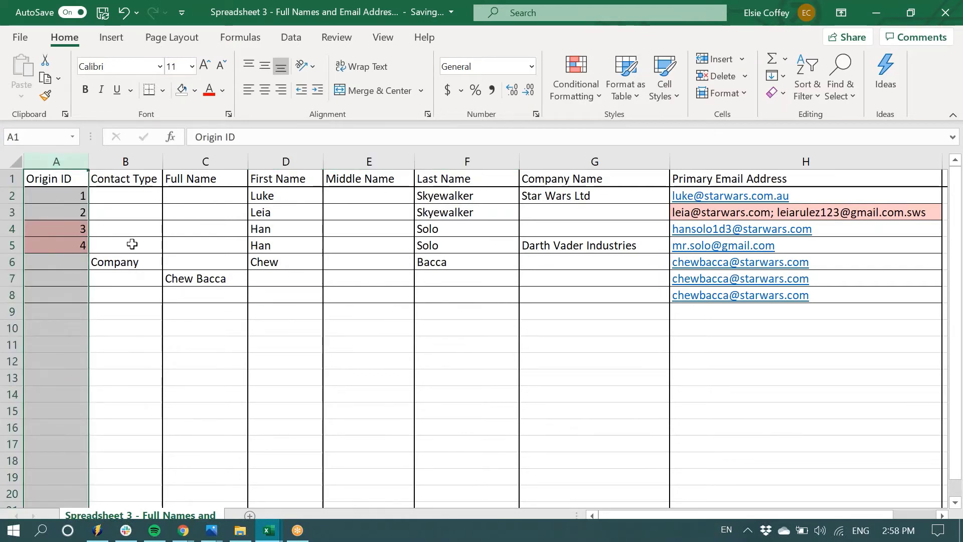
# Remove the fill colour from the entire Origin ID column.
pyautogui.moveTo(276, 222); pyautogui.dragTo(468, 251)
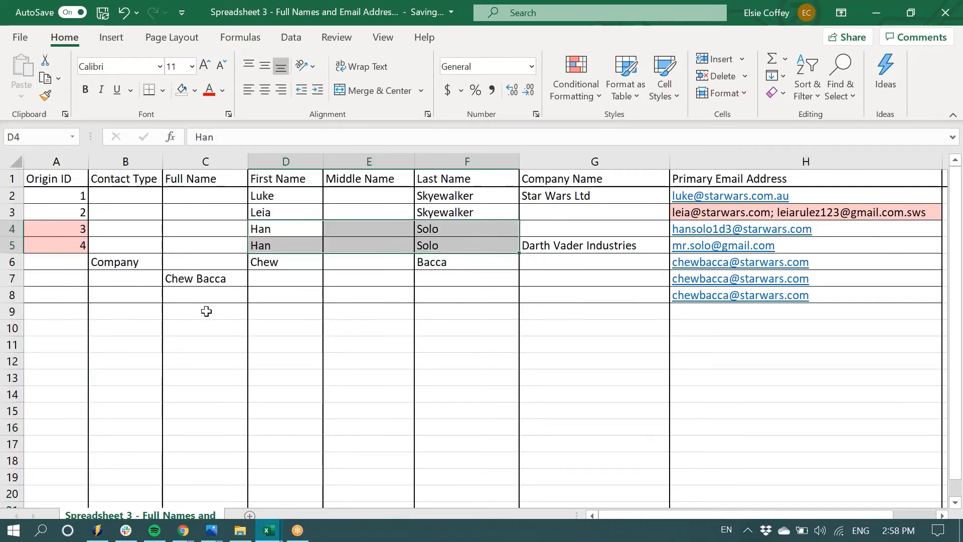
pyautogui.click(58, 163)
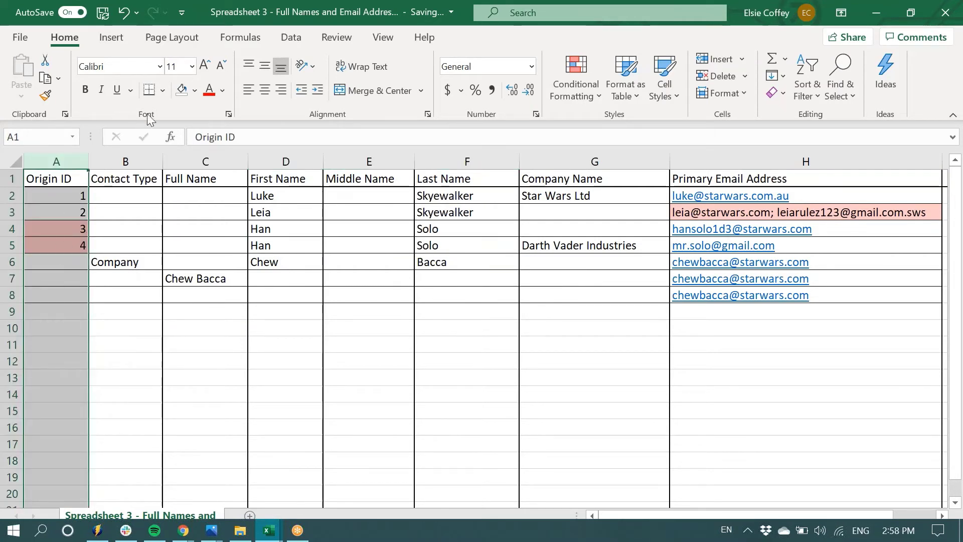
pyautogui.click(182, 91)
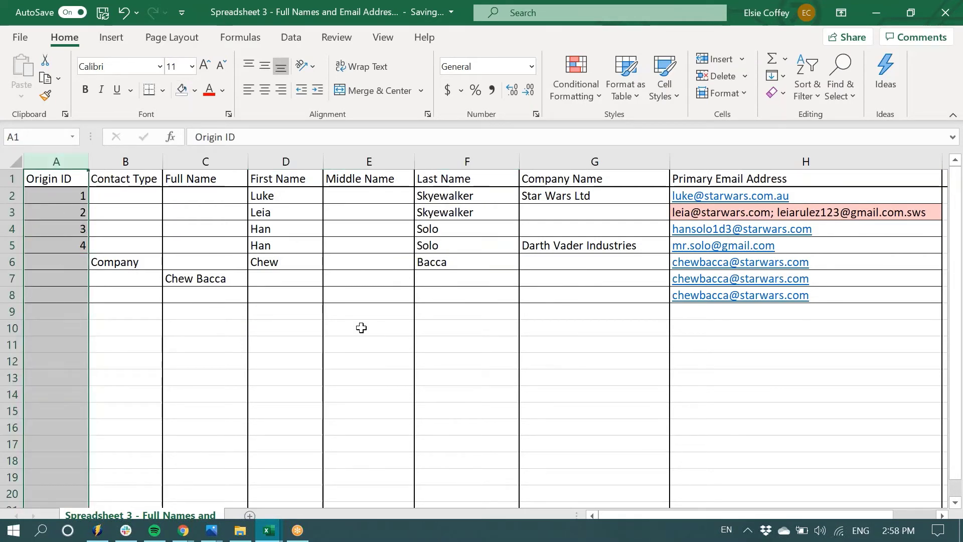
pyautogui.click(352, 281)
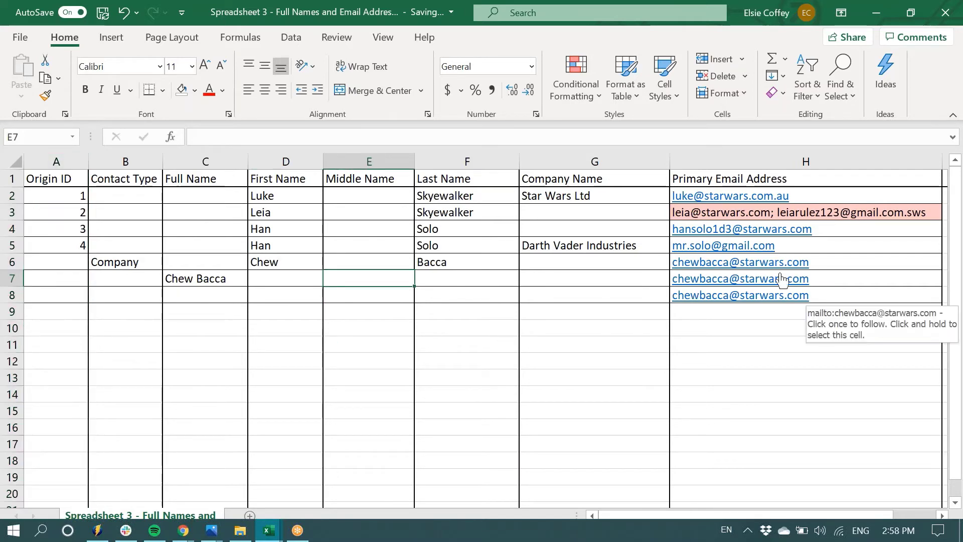
# Compare the primary email addresses of rows 4 and 5 with their names and Origin IDs.
pyautogui.click(808, 153)
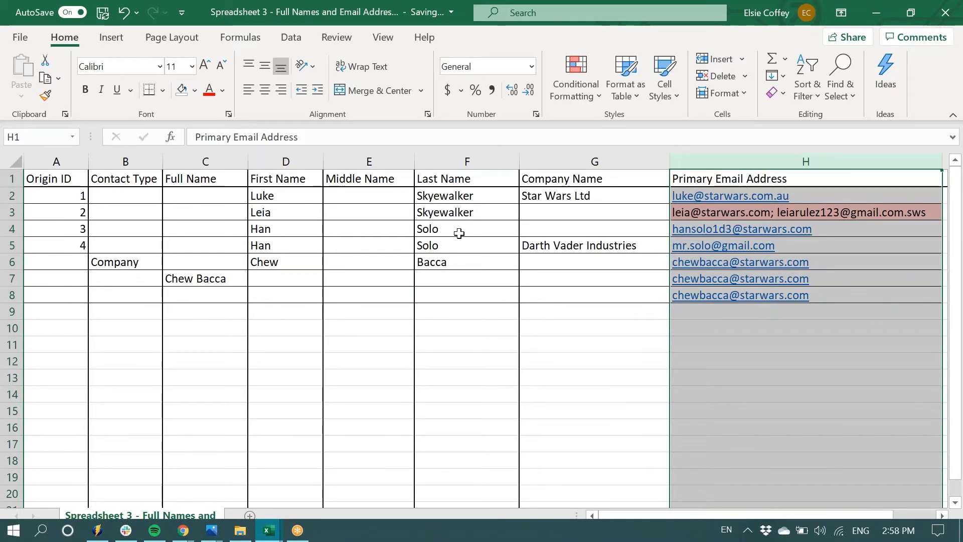
pyautogui.click(909, 228)
pyautogui.moveTo(908, 229); pyautogui.dragTo(907, 250)
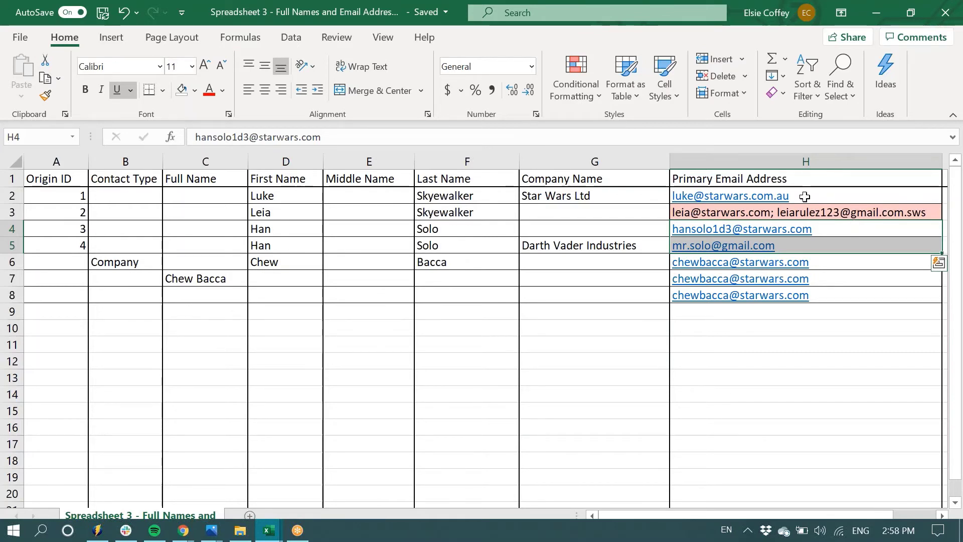
pyautogui.moveTo(281, 229); pyautogui.dragTo(389, 243)
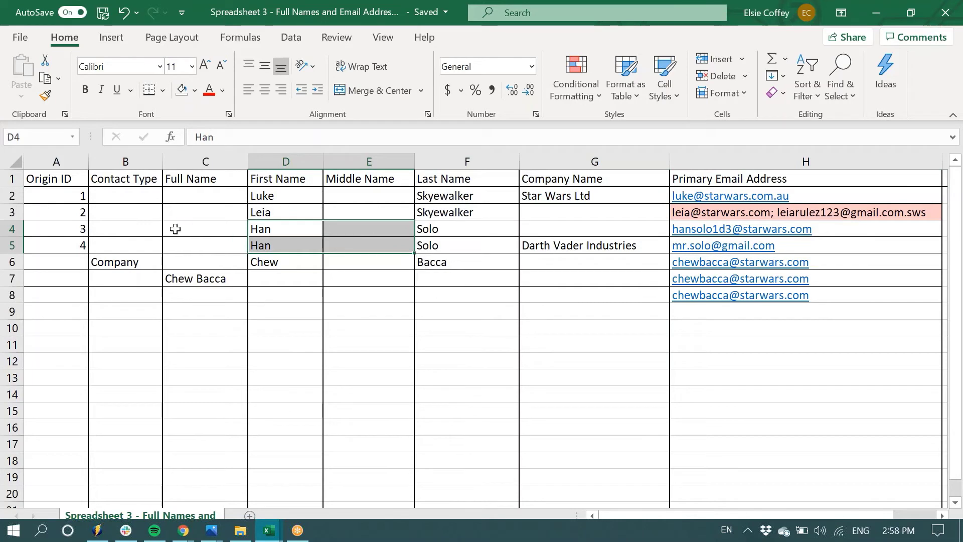
pyautogui.click(57, 162)
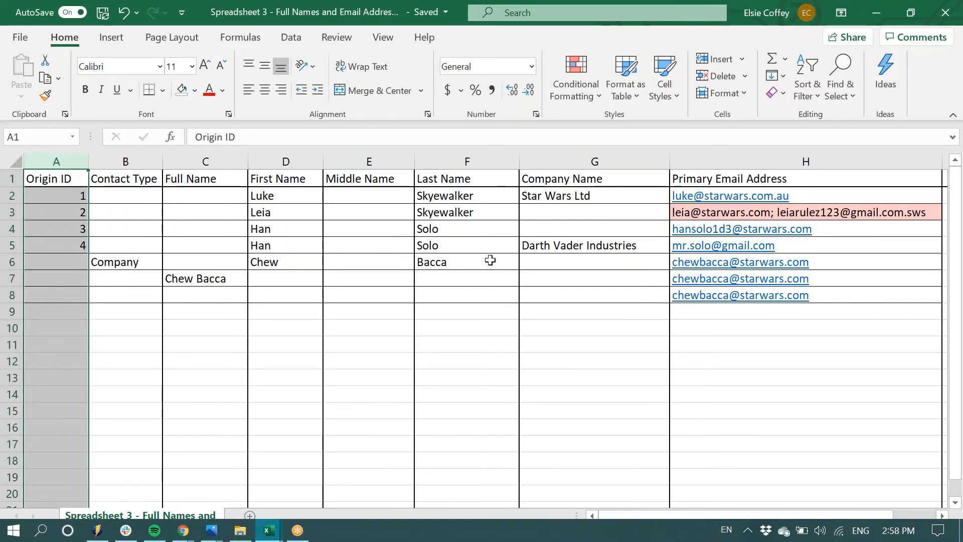
pyautogui.moveTo(268, 229); pyautogui.dragTo(467, 250)
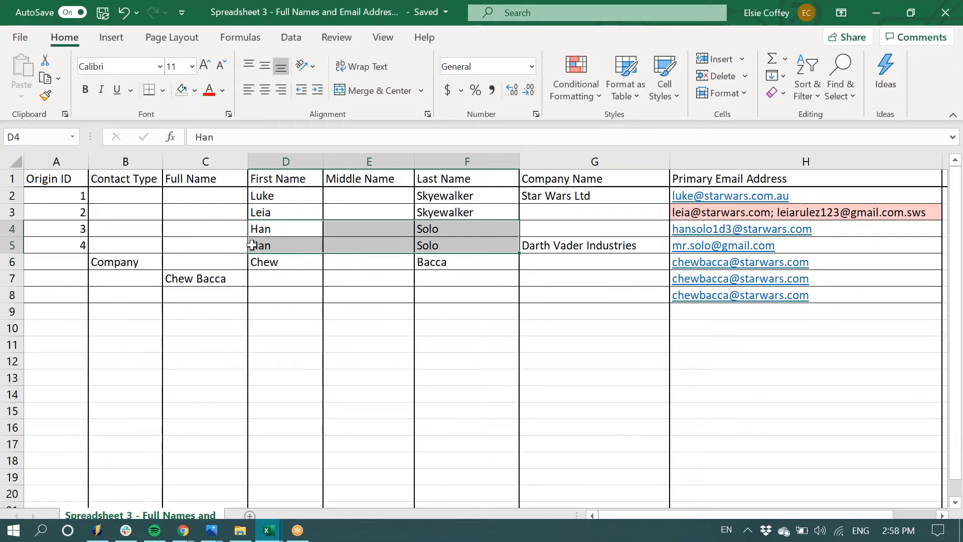
pyautogui.moveTo(876, 230); pyautogui.dragTo(878, 243)
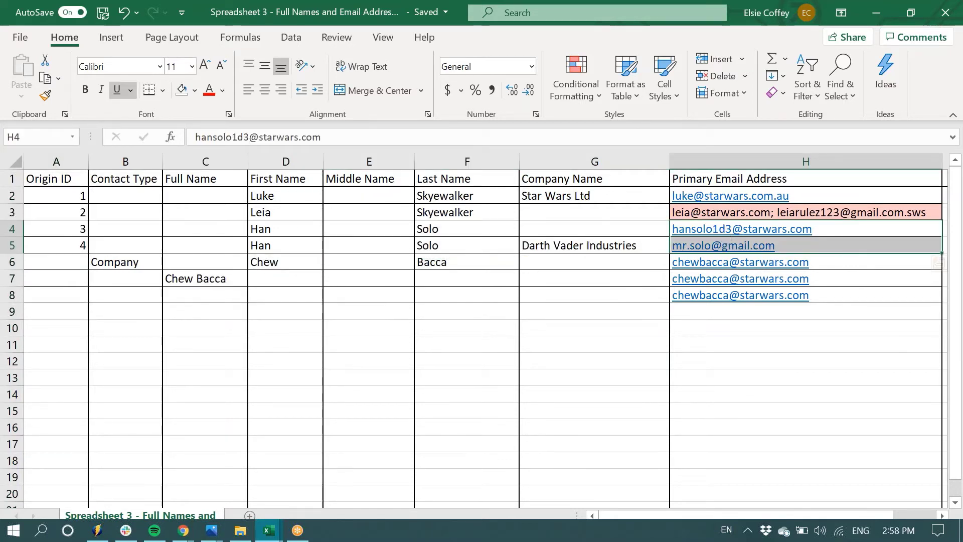
pyautogui.moveTo(306, 228); pyautogui.dragTo(505, 250)
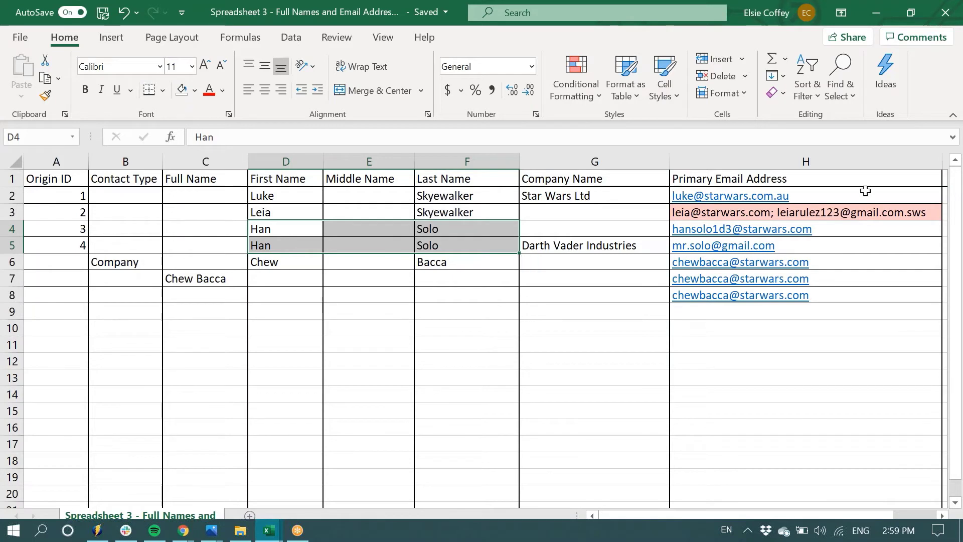
# Delete the second email address and the semicolon before it from H3, and remove the cell's fill colour.
pyautogui.click(896, 214)
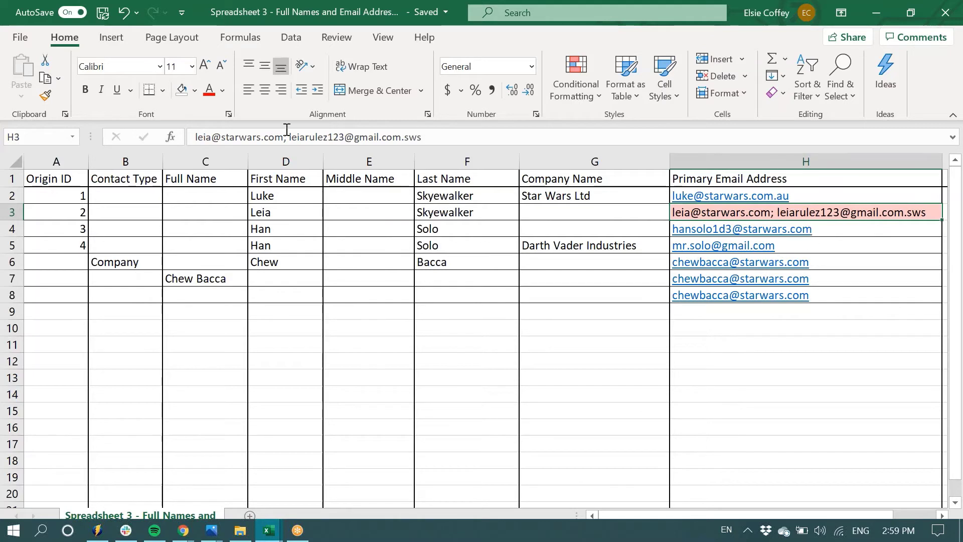
pyautogui.moveTo(423, 137); pyautogui.dragTo(289, 137)
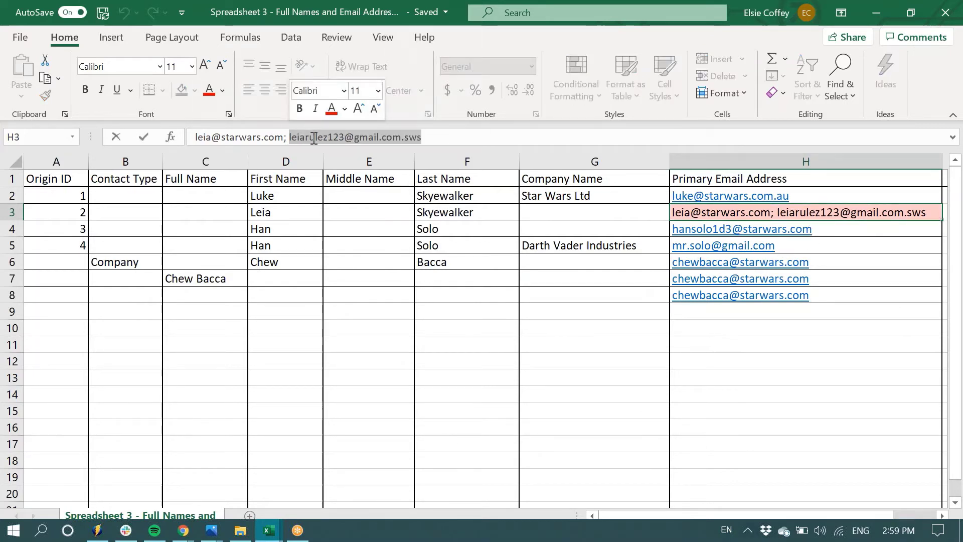
pyautogui.press('BackSpace')
pyautogui.press('BackSpace')
pyautogui.click(885, 397)
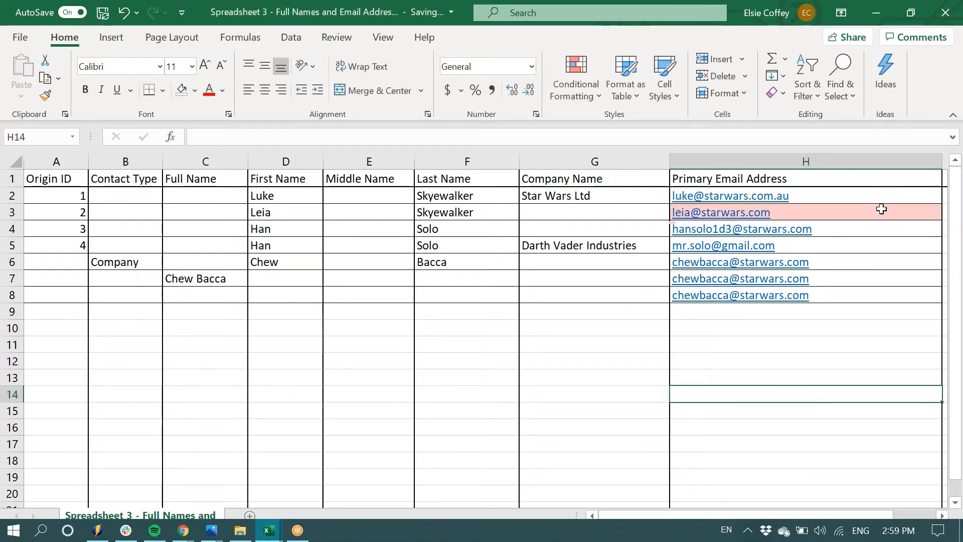
pyautogui.click(882, 209)
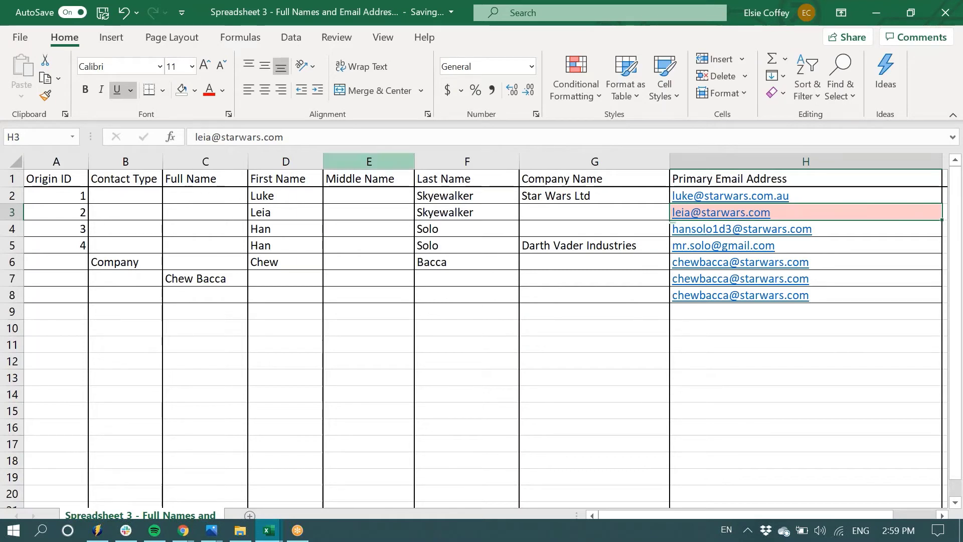
pyautogui.click(182, 91)
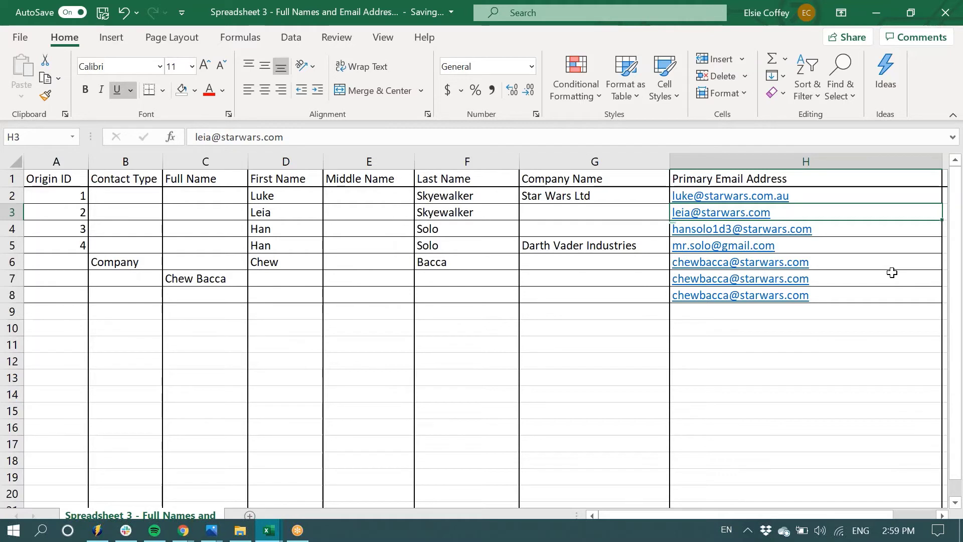
# Compare the contact type, first, last and full name entries in rows 6 to 8 with the shared email address in H6:H8.
pyautogui.moveTo(891, 261); pyautogui.dragTo(877, 299)
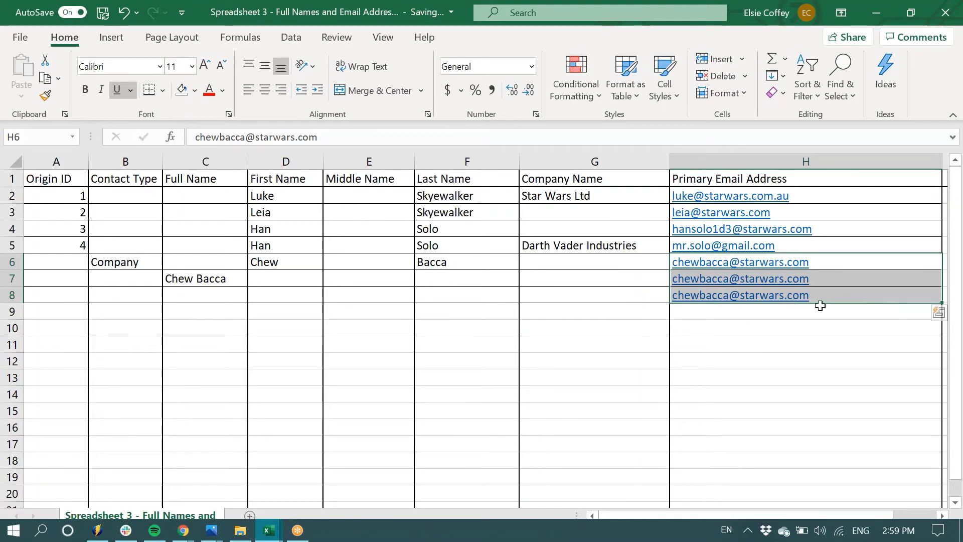
pyautogui.click(131, 263)
pyautogui.click(274, 263)
pyautogui.click(461, 263)
pyautogui.click(271, 264)
pyautogui.click(442, 263)
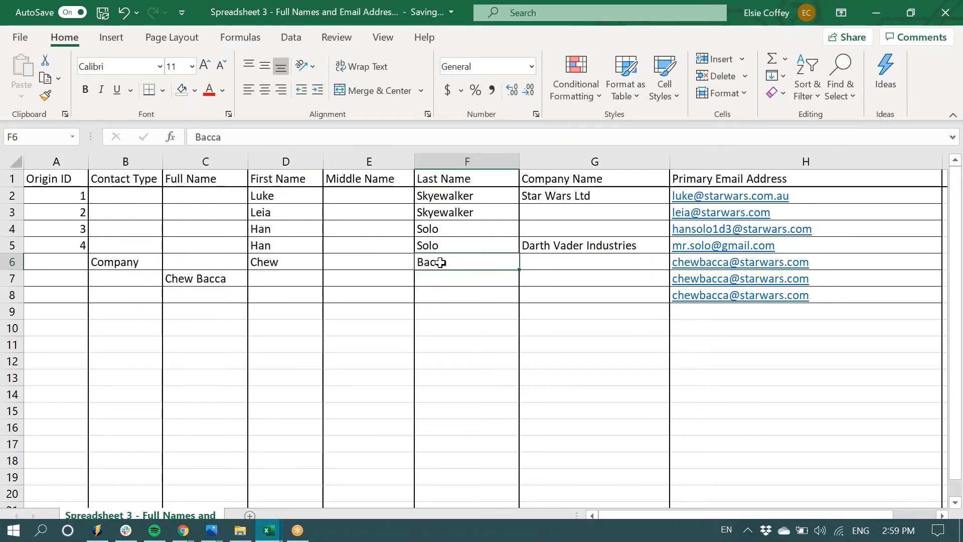
pyautogui.click(175, 280)
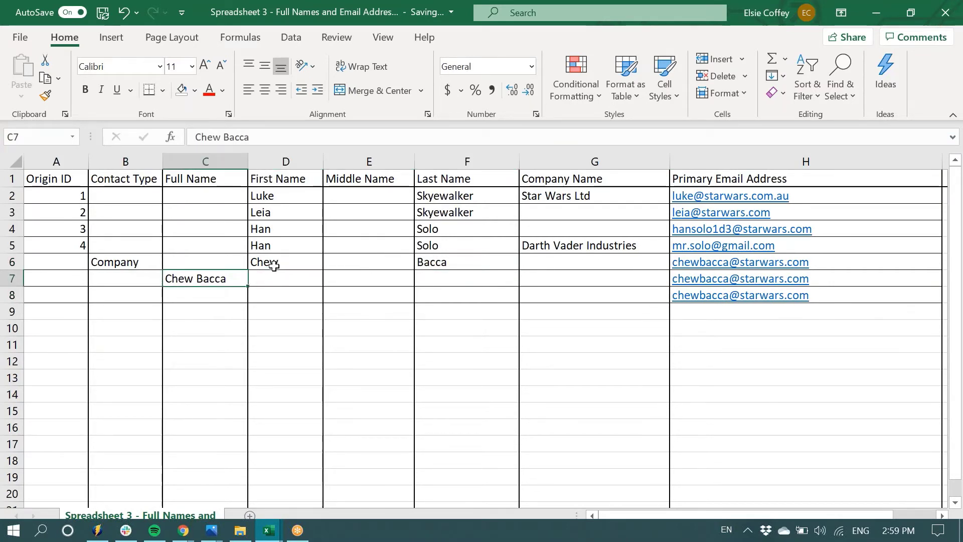
pyautogui.click(273, 265)
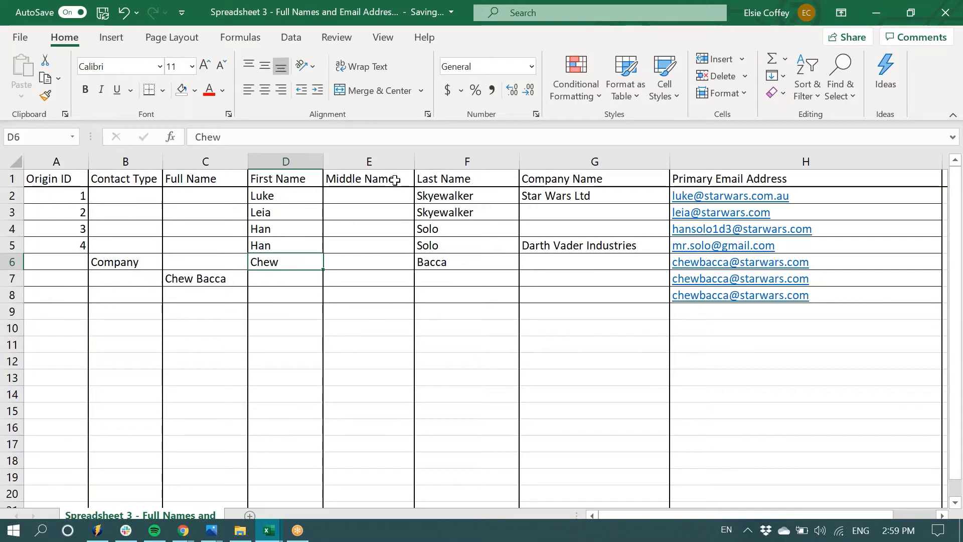
pyautogui.click(356, 262)
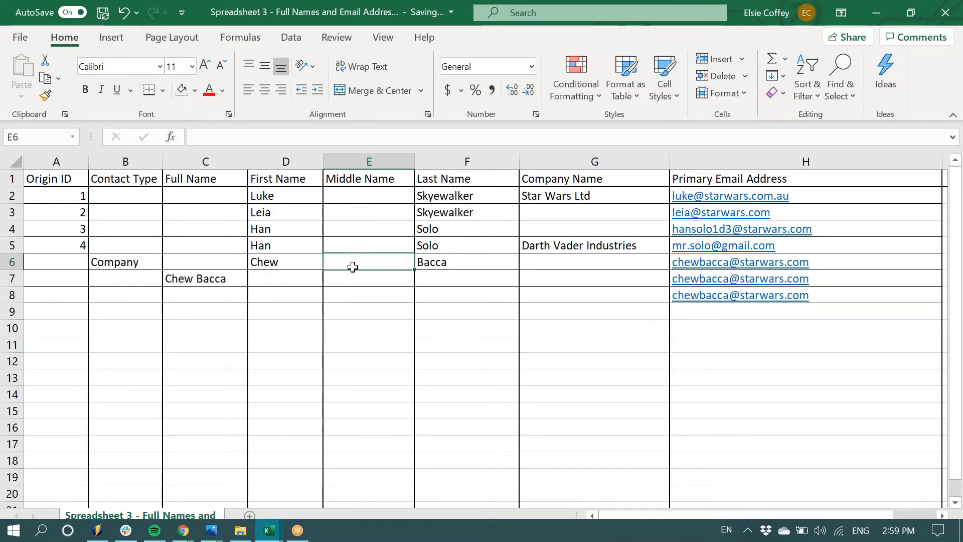
pyautogui.click(275, 261)
pyautogui.click(446, 262)
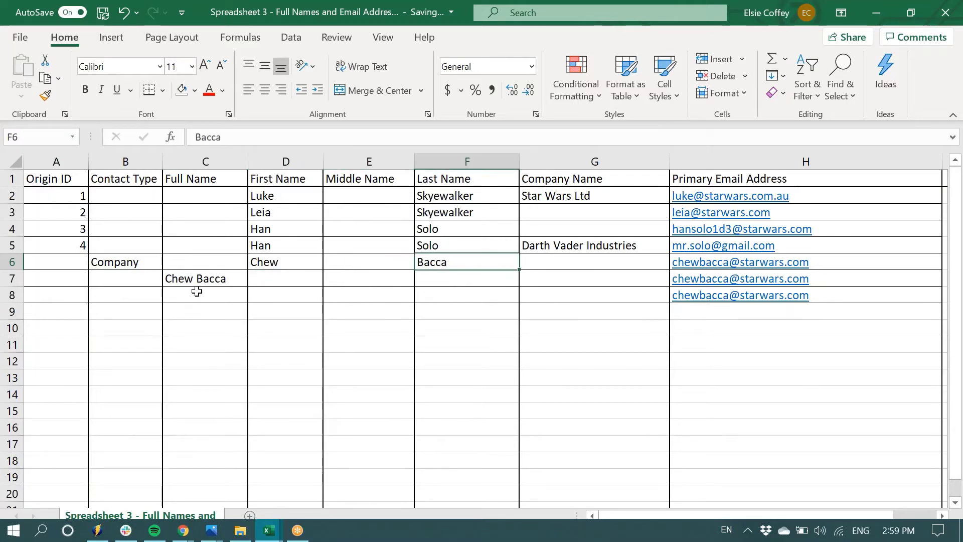
pyautogui.moveTo(258, 262); pyautogui.dragTo(438, 262)
pyautogui.click(194, 276)
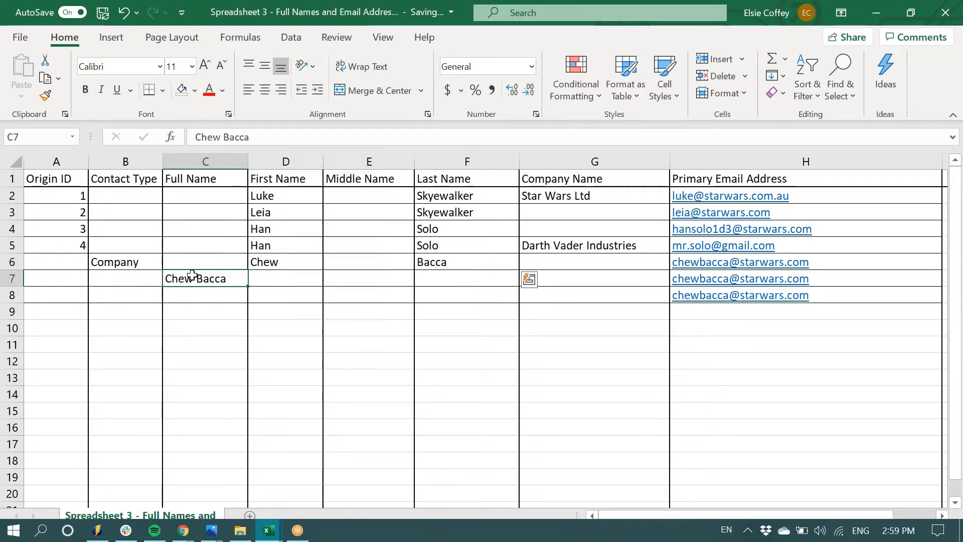
pyautogui.moveTo(881, 261); pyautogui.dragTo(883, 293)
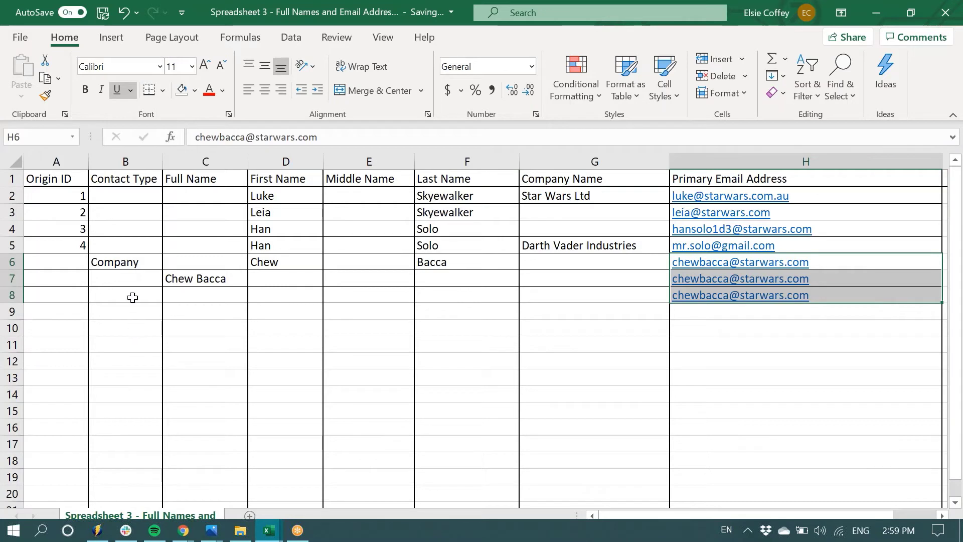
pyautogui.moveTo(111, 261); pyautogui.dragTo(436, 261)
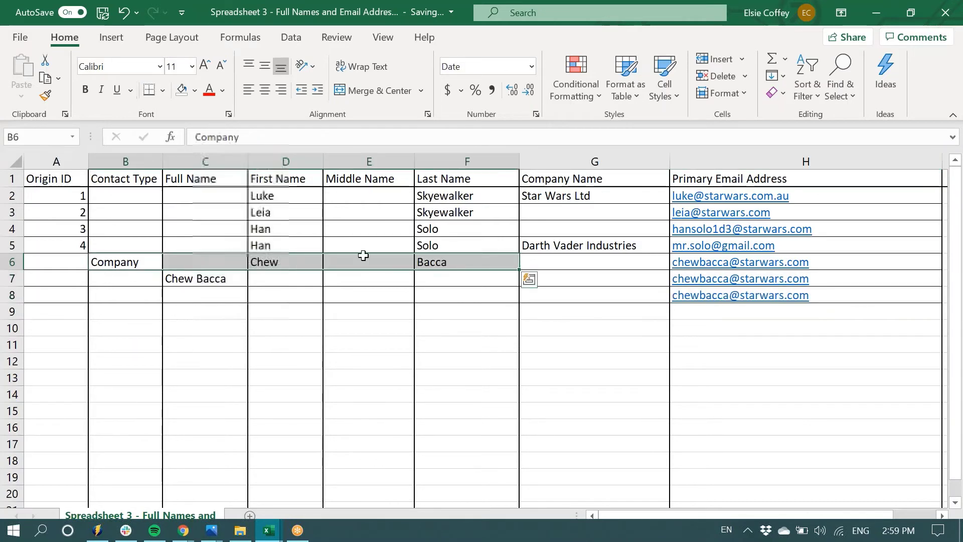
# Delete the duplicate contact rows 7 and 8.
pyautogui.click(447, 280)
pyautogui.click(442, 306)
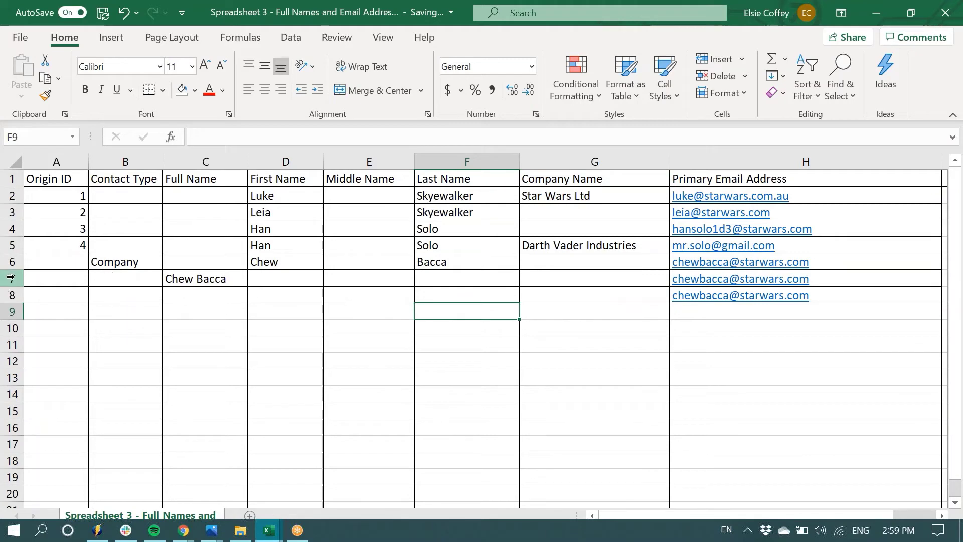
pyautogui.moveTo(10, 278); pyautogui.dragTo(10, 295)
pyautogui.rightClick(10, 295)
pyautogui.click(60, 397)
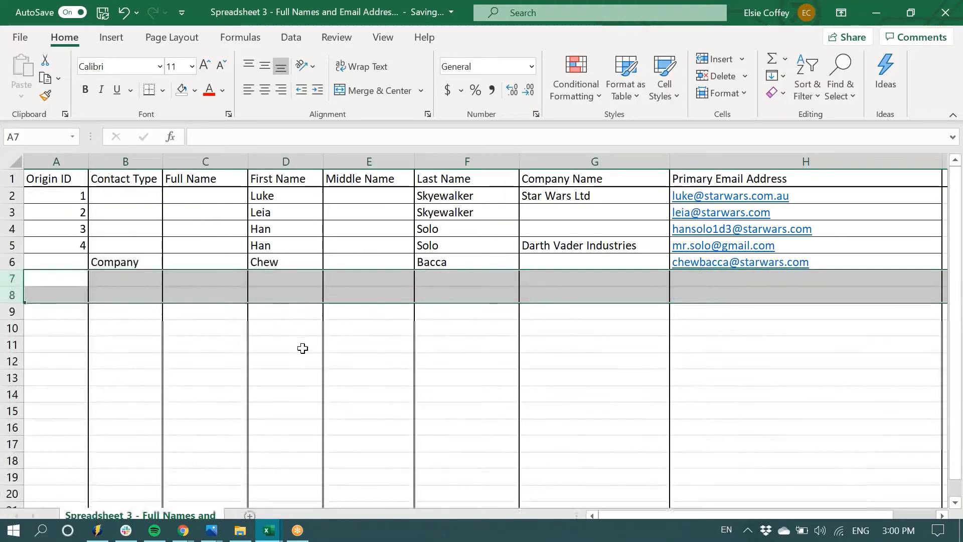
pyautogui.click(312, 343)
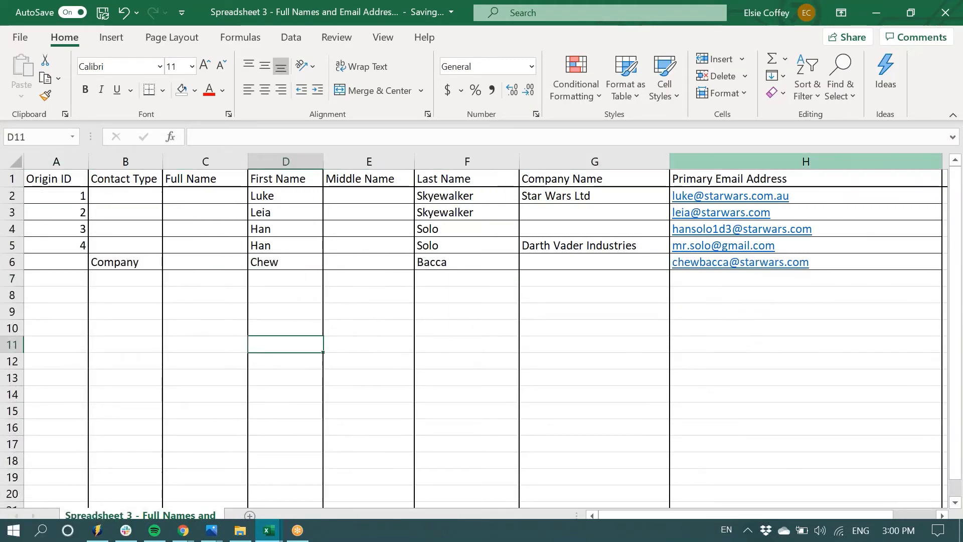
# Review the Primary Email Address, Last Name, First Name and Middle Name columns as the basis for matching contacts.
pyautogui.click(805, 161)
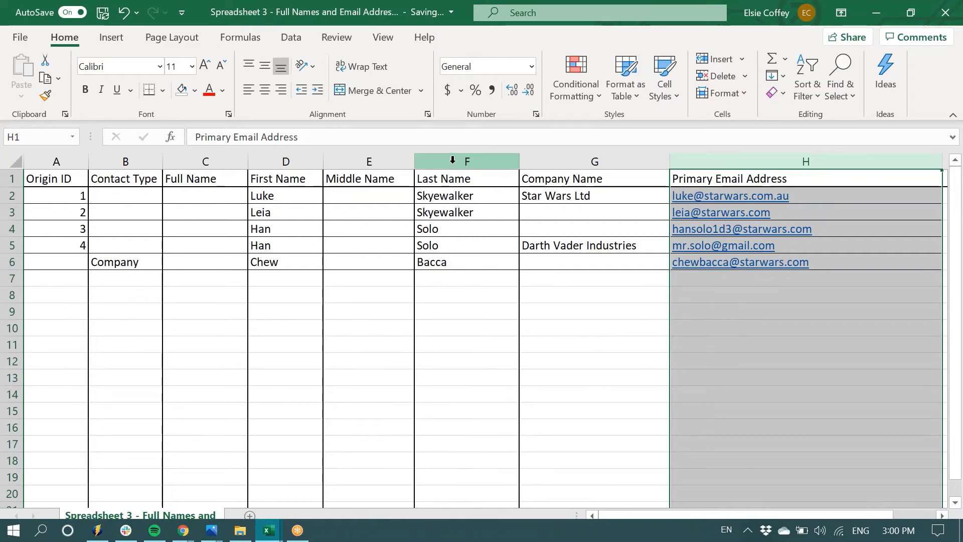
pyautogui.click(468, 161)
pyautogui.click(279, 161)
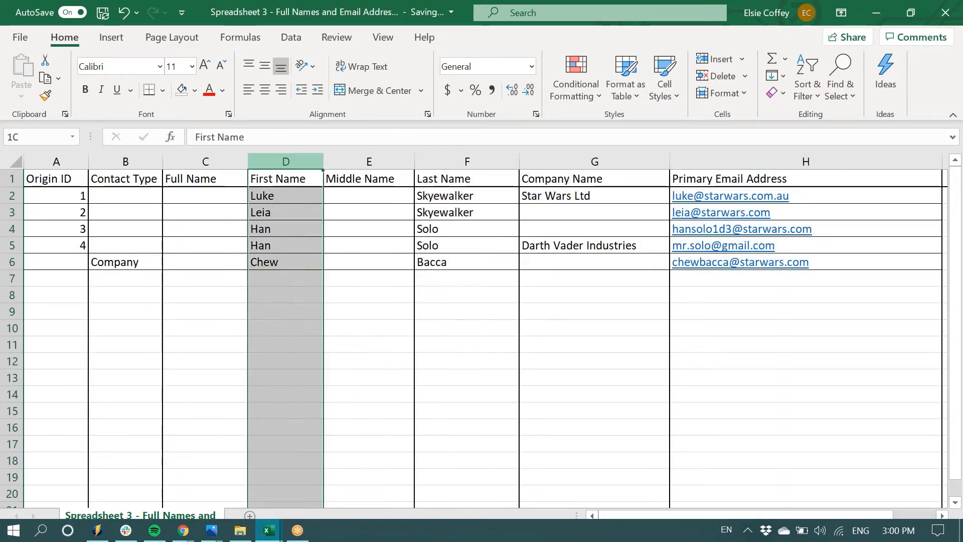
pyautogui.click(462, 161)
pyautogui.click(369, 161)
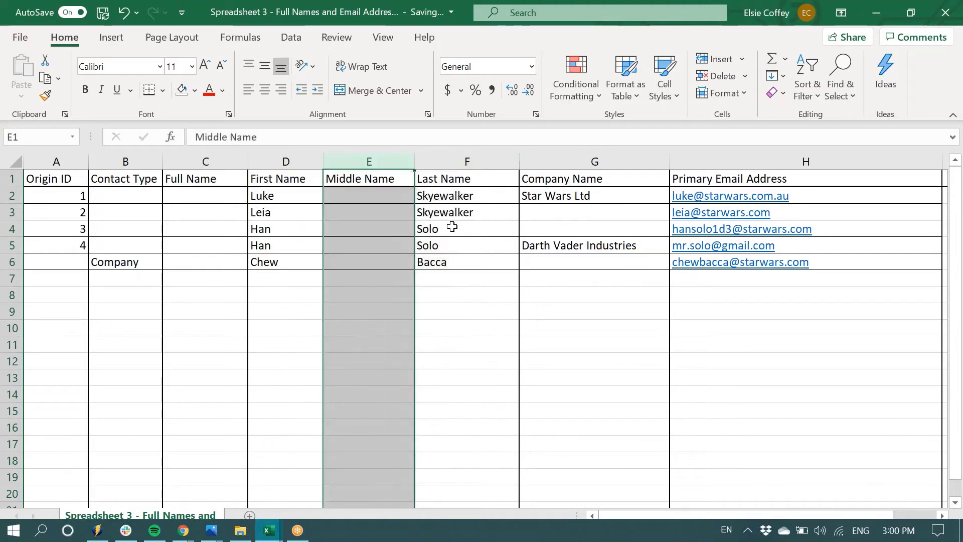
pyautogui.click(452, 227)
pyautogui.click(369, 162)
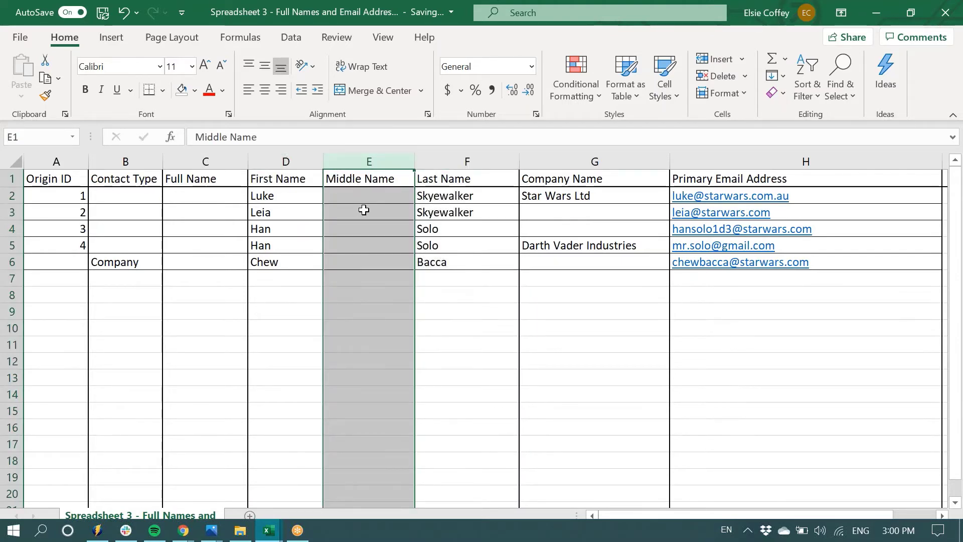
# Enter B as the middle name in both E4 and E5.
pyautogui.click(365, 228)
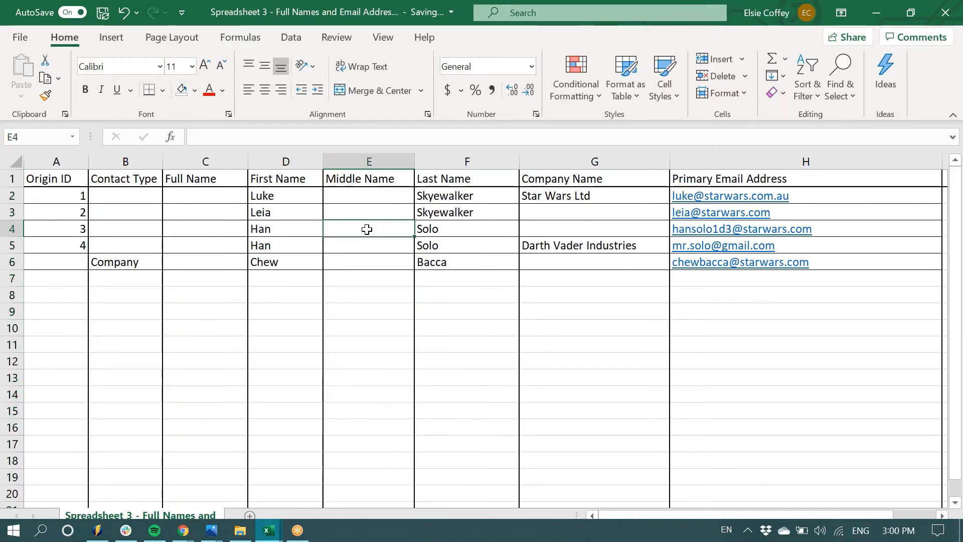
pyautogui.write('B')
pyautogui.click(375, 246)
pyautogui.write('B')
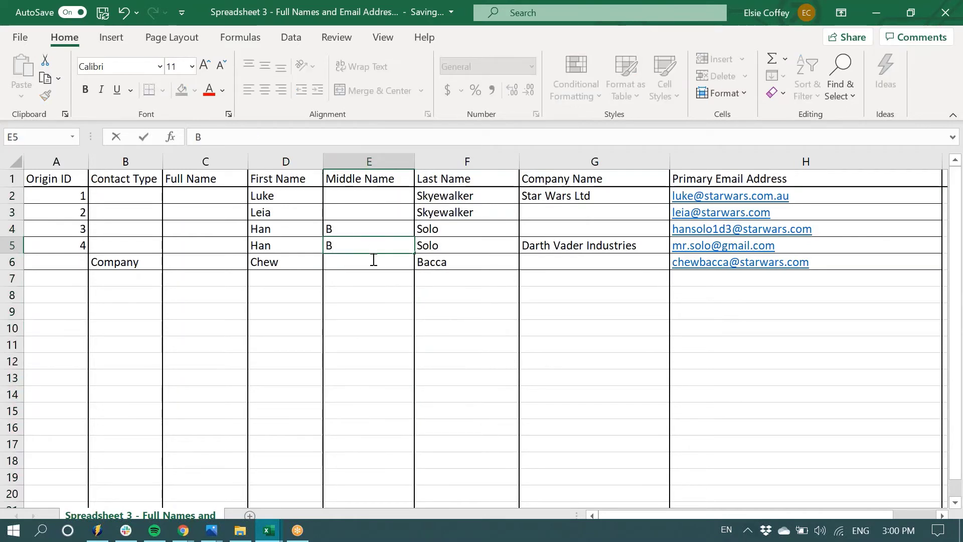
pyautogui.click(366, 273)
# Examine the email addresses in H4:H5 and the whole Primary Email Address column.
pyautogui.moveTo(890, 219); pyautogui.dragTo(890, 242)
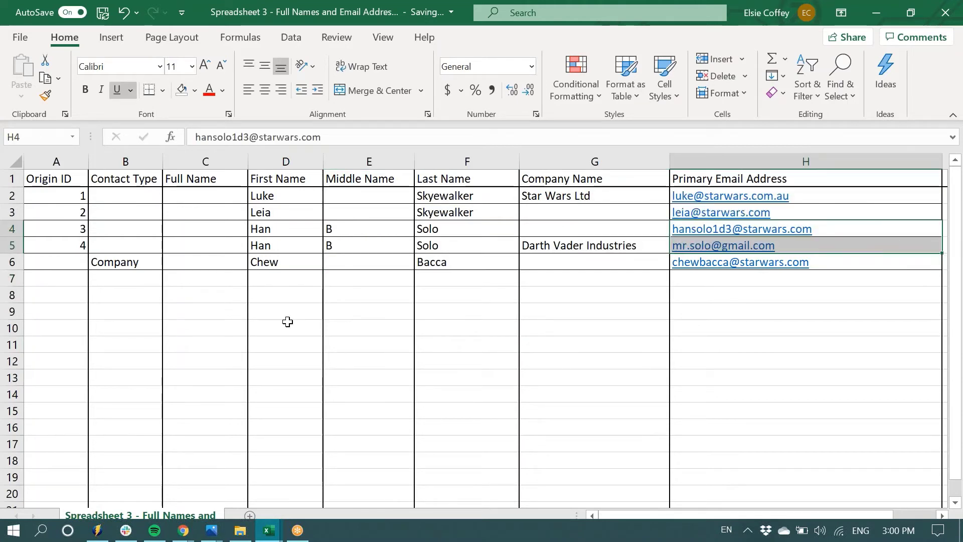
pyautogui.click(287, 322)
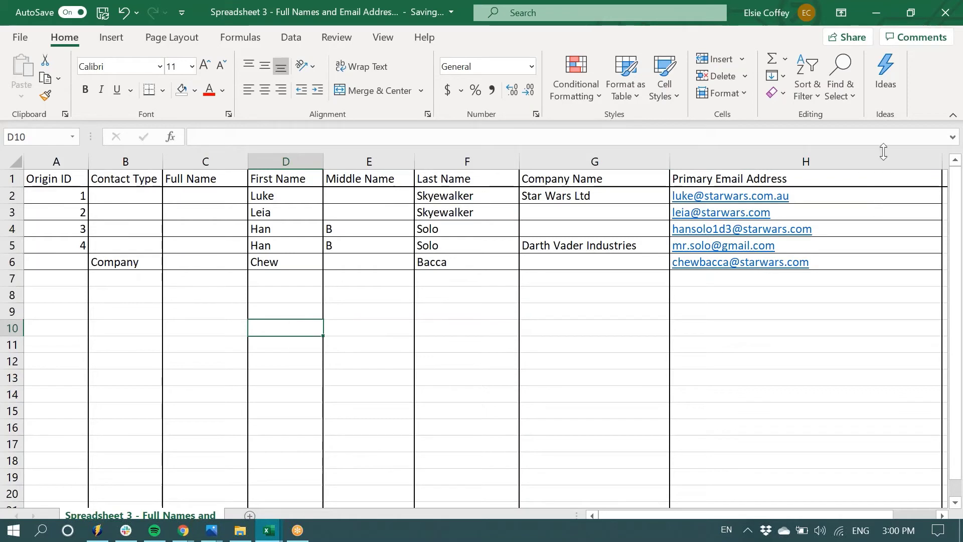
pyautogui.click(834, 155)
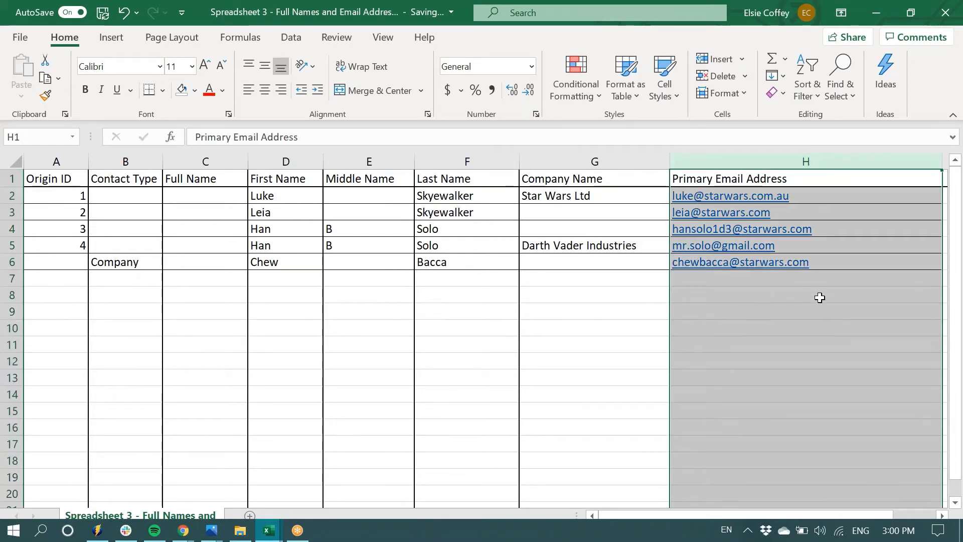